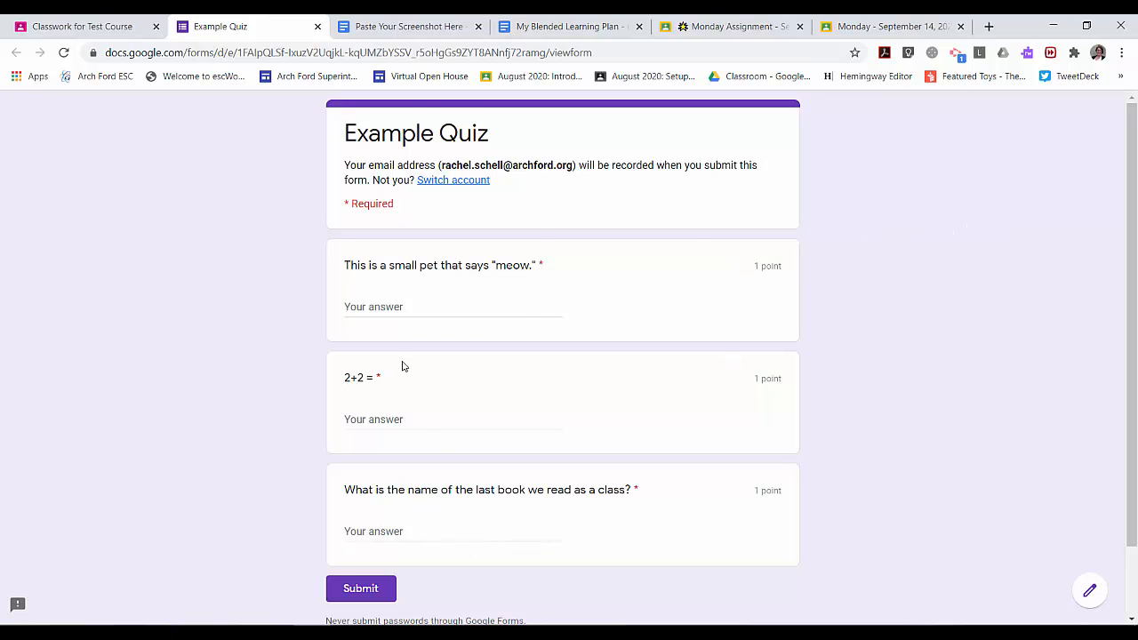
Visit each of the three live Example Quiz answer fields without typing, leaving the first two blank
click(423, 306)
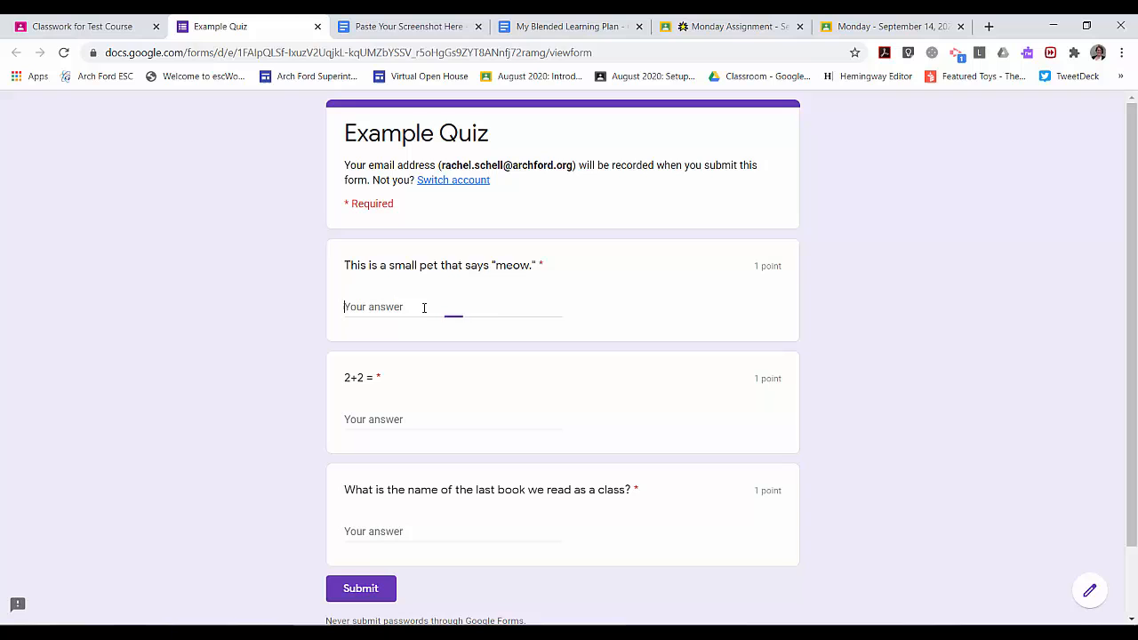
click(406, 419)
click(387, 549)
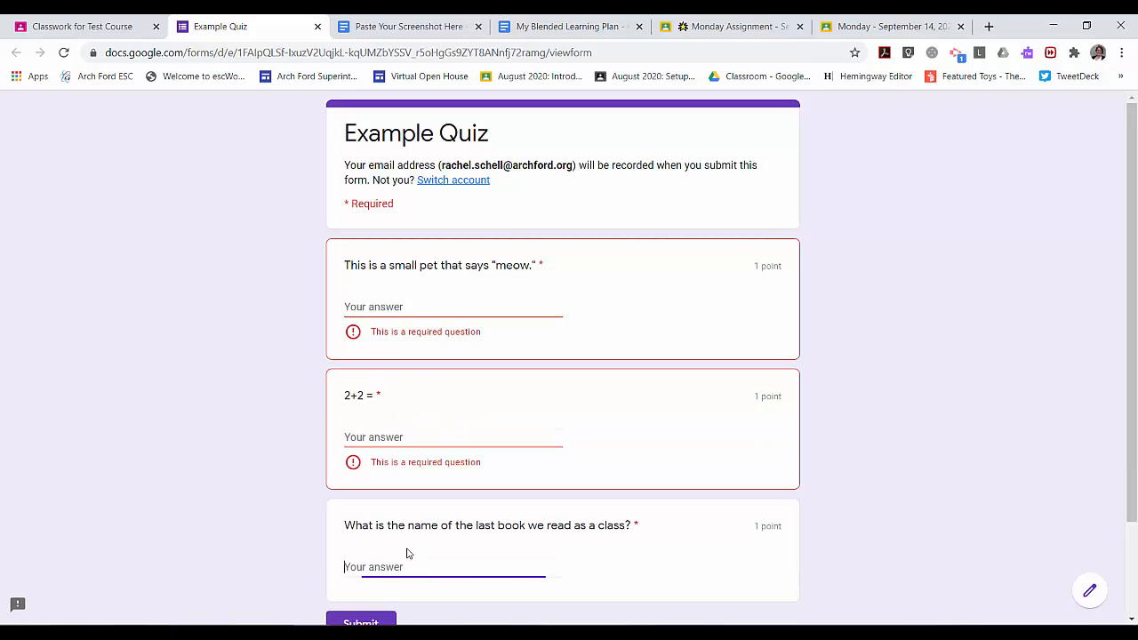
scroll(965, 388, down, 2)
scroll(951, 387, up, 1)
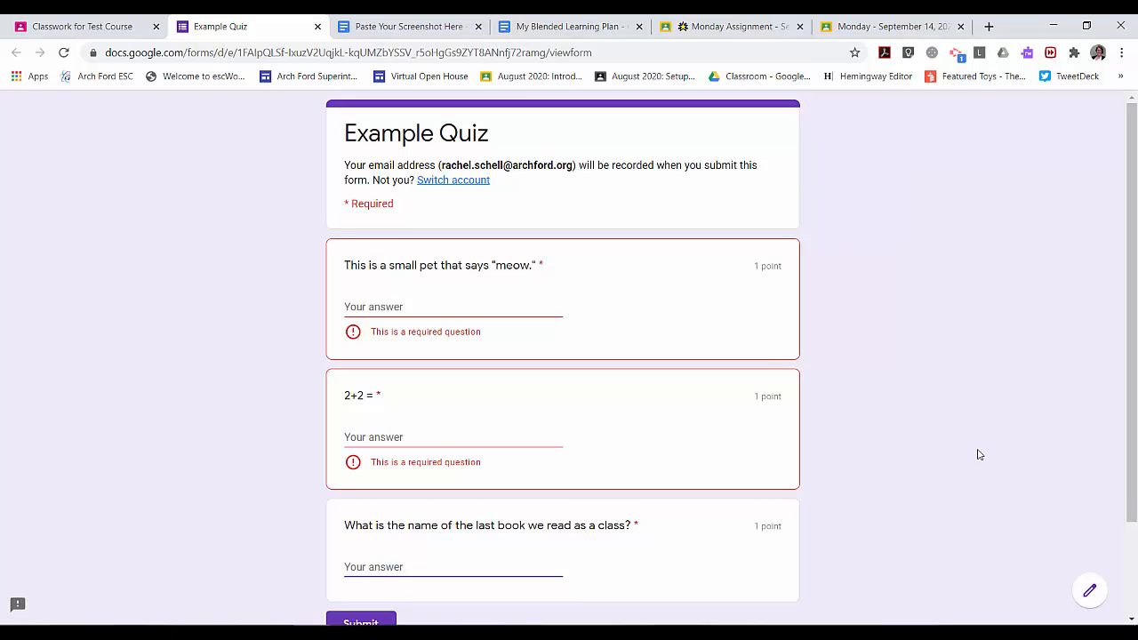
Open Example Quiz for editing and view its Quizzes settings down to Respondent can see
click(1091, 593)
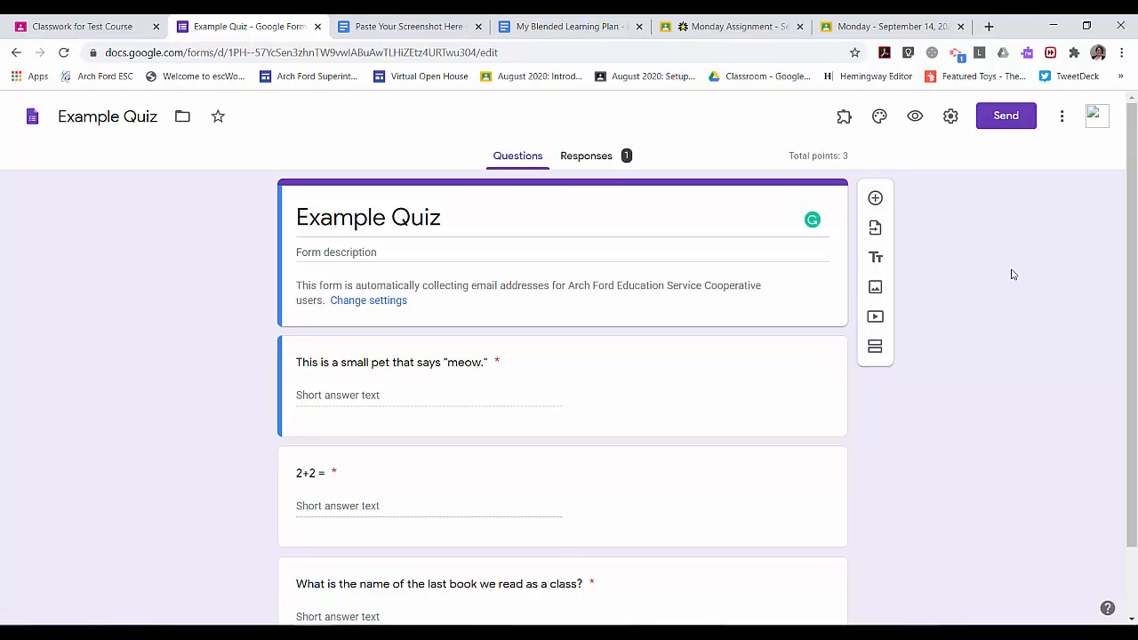
click(952, 119)
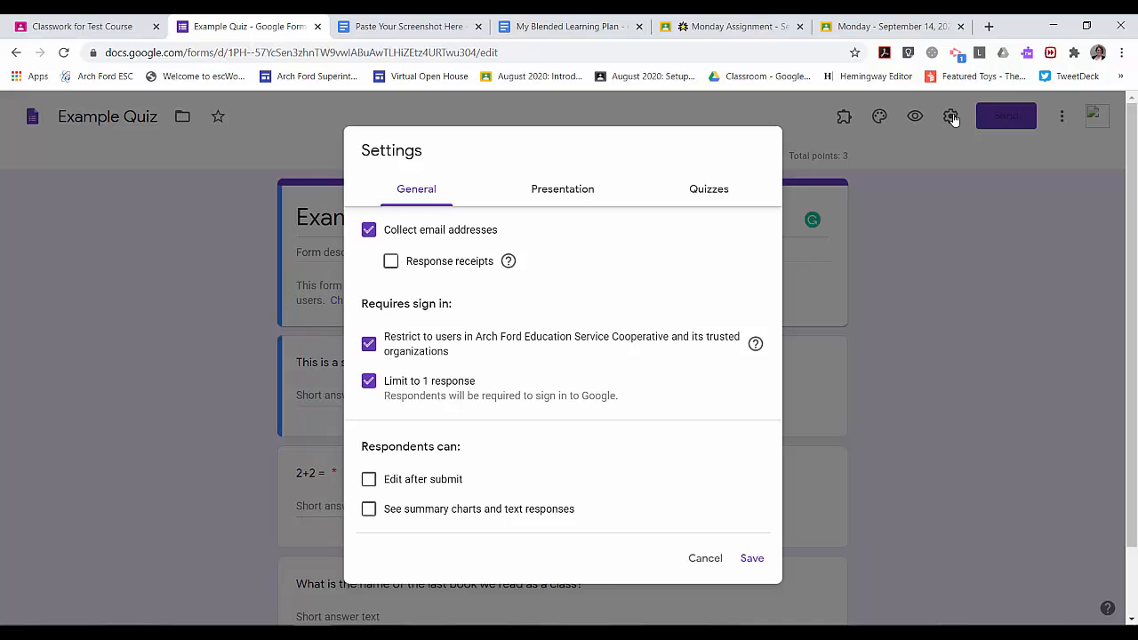
click(706, 194)
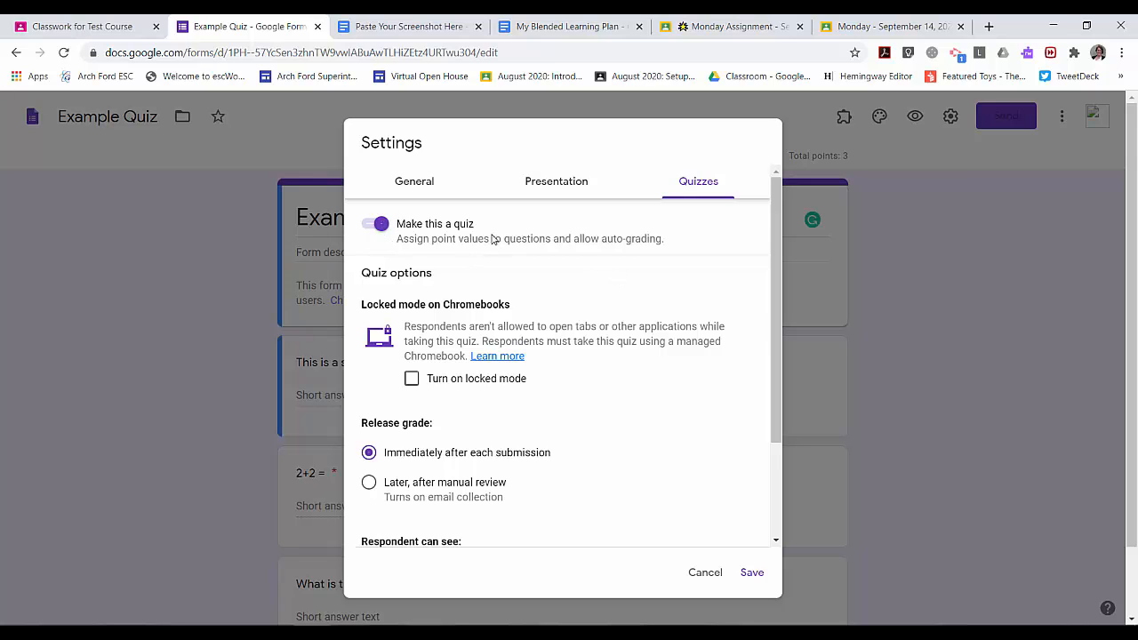
scroll(683, 236, down, 2)
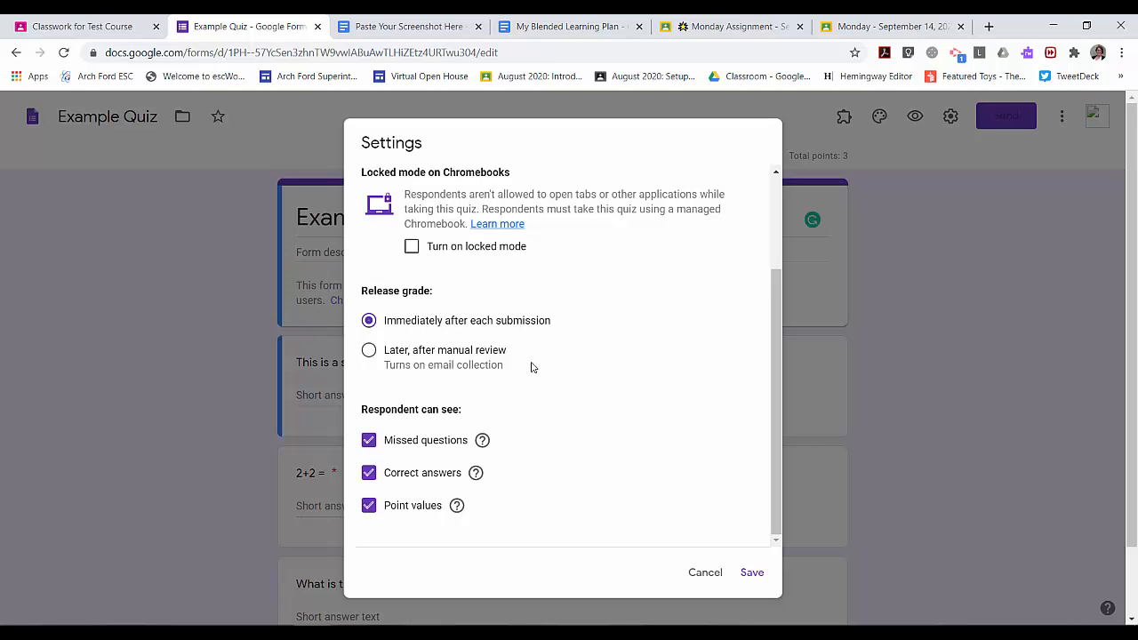
scroll(568, 371, down, 1)
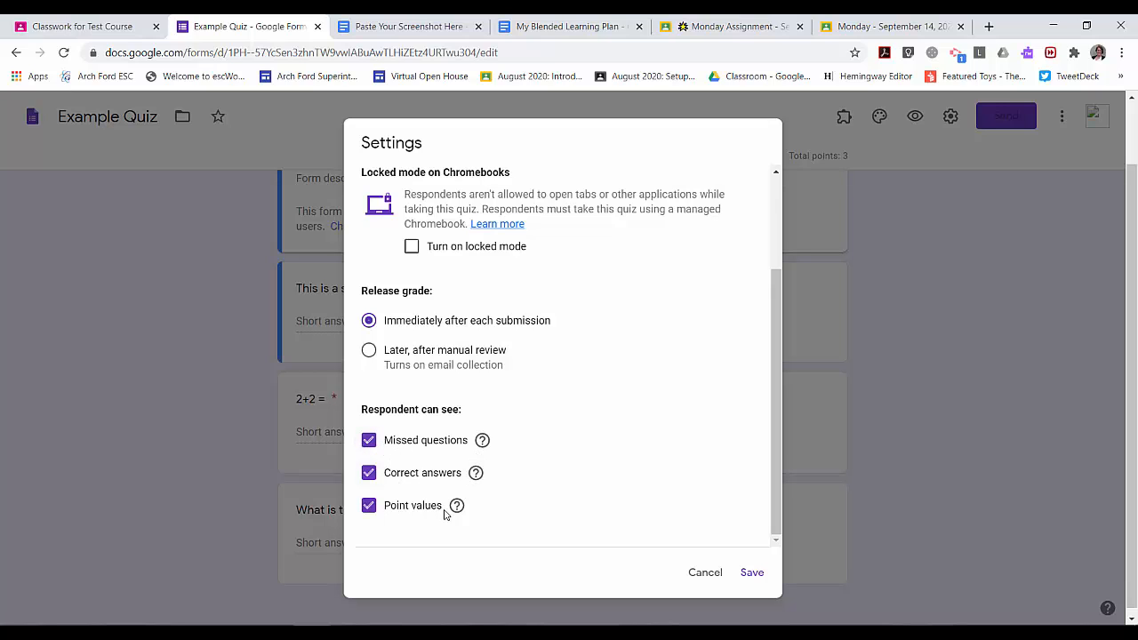
Turn Correct answers off and back on, return to General, and save the settings
click(371, 473)
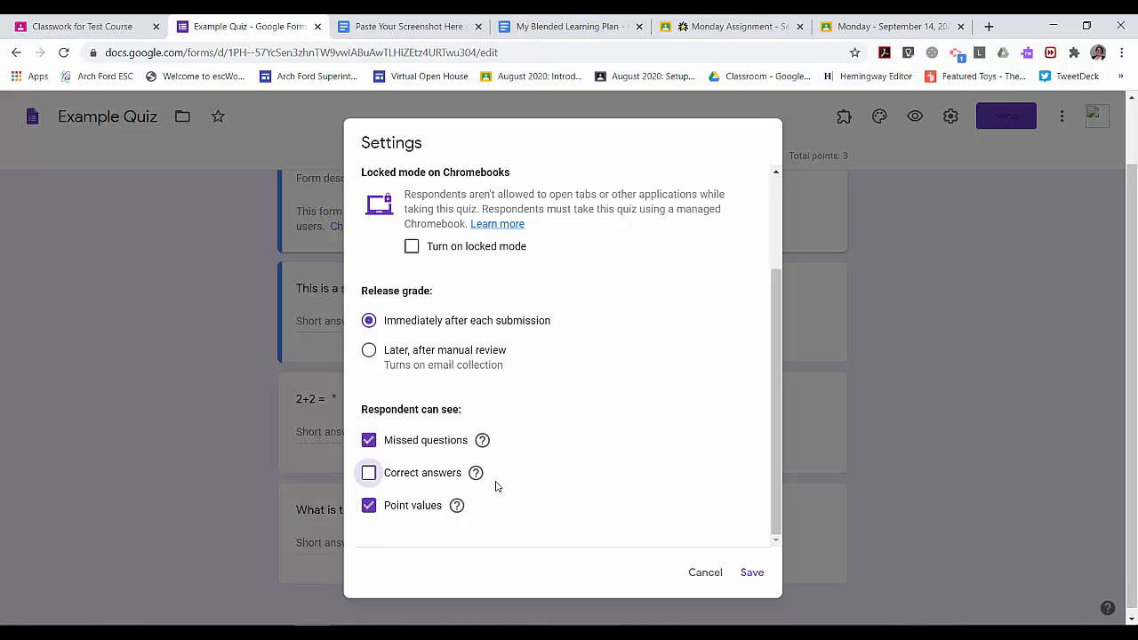
mouse_move(483, 483)
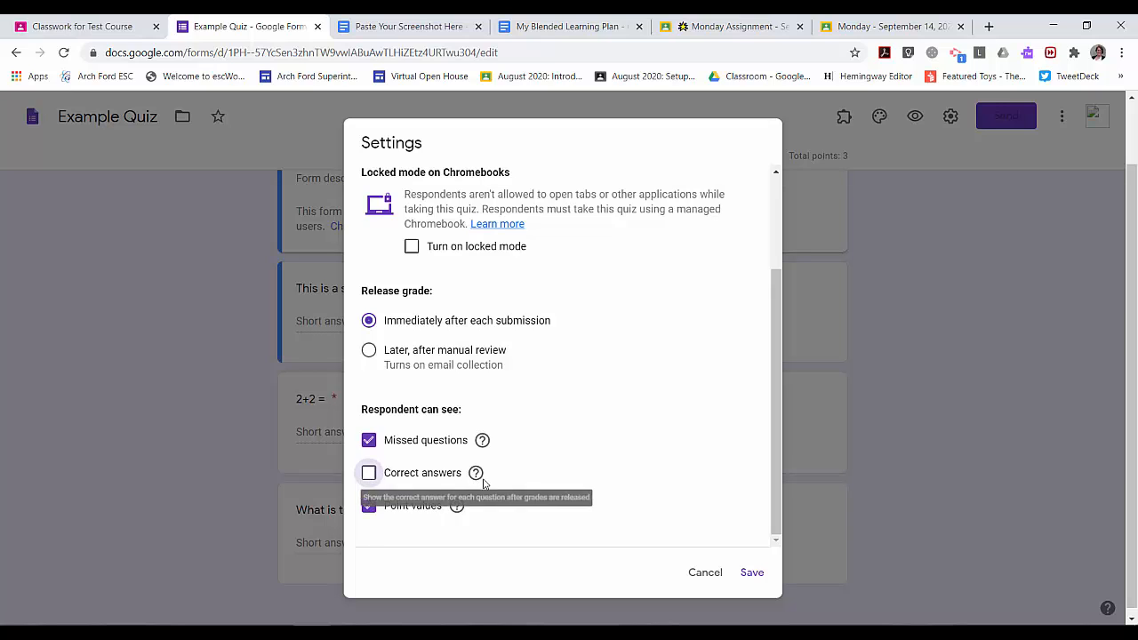
click(370, 473)
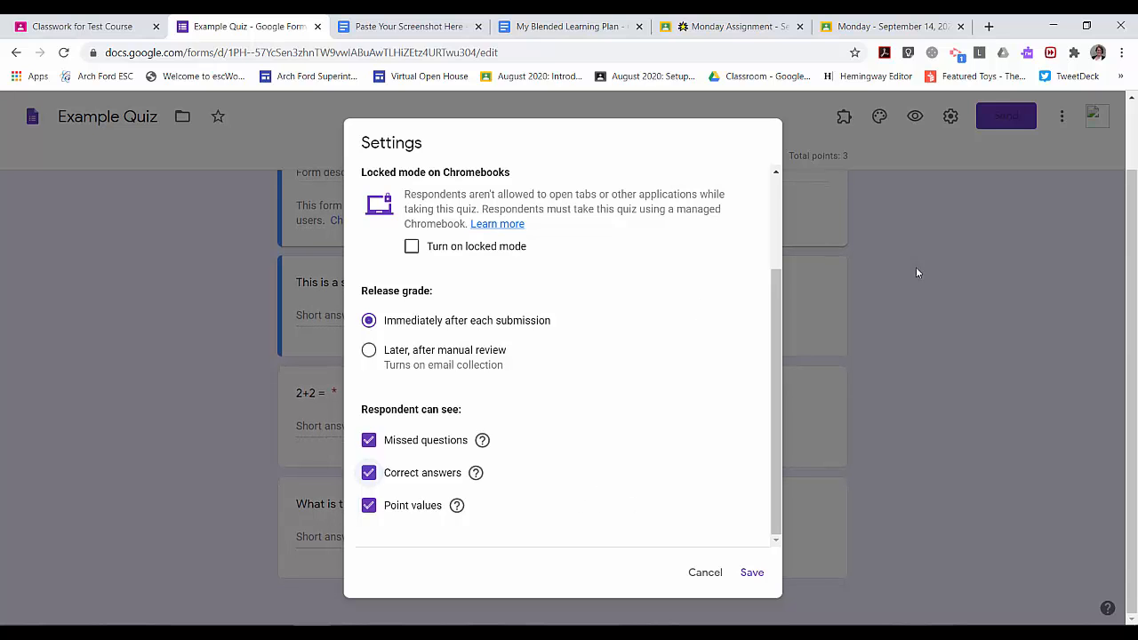
scroll(623, 460, up, 3)
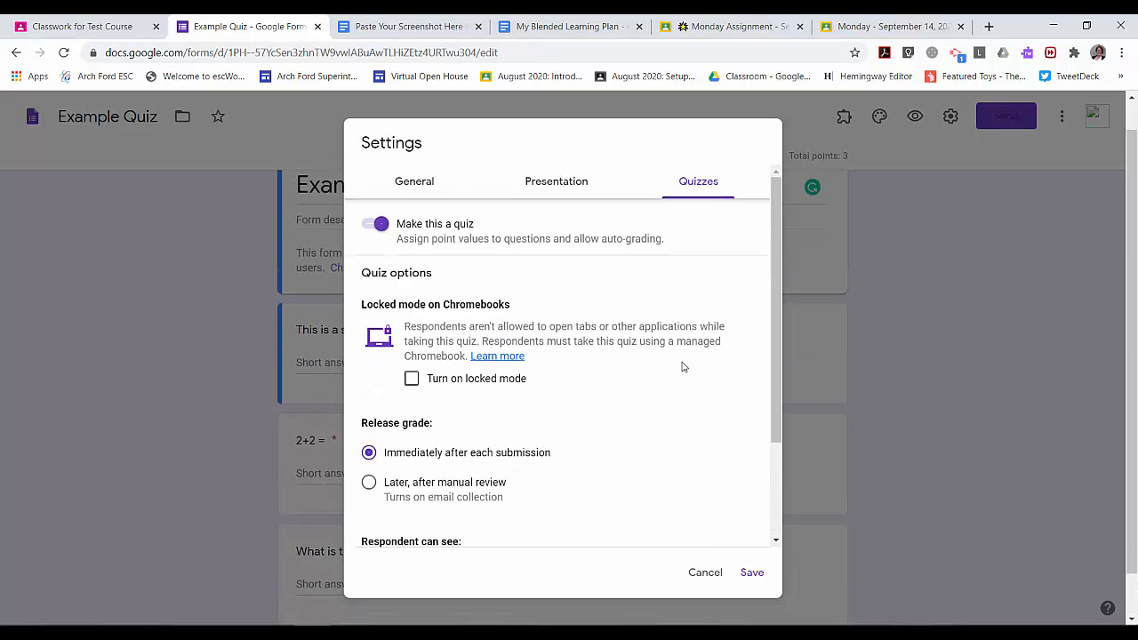
click(419, 184)
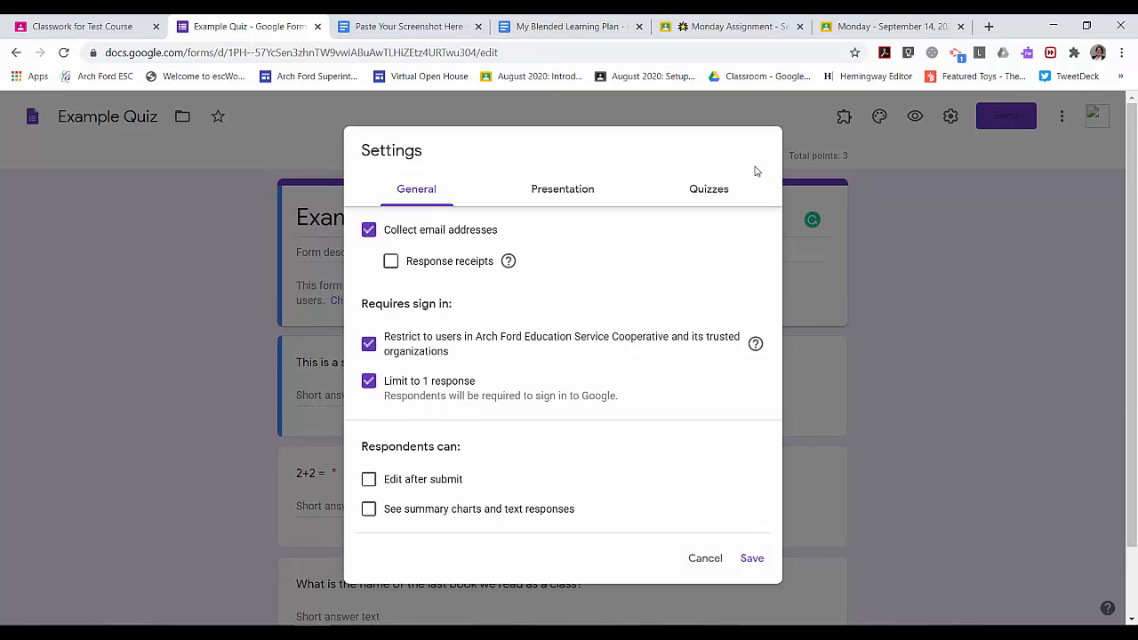
click(753, 559)
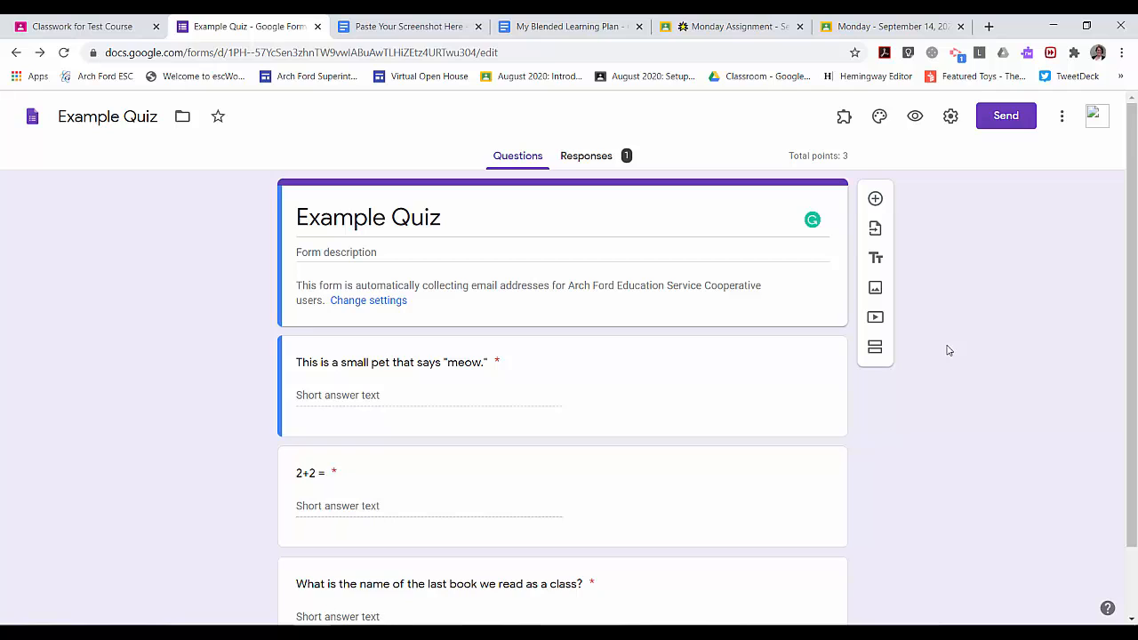
Preview the quiz, answer cat, 4 and Wizard of OZ, and submit the response
click(915, 117)
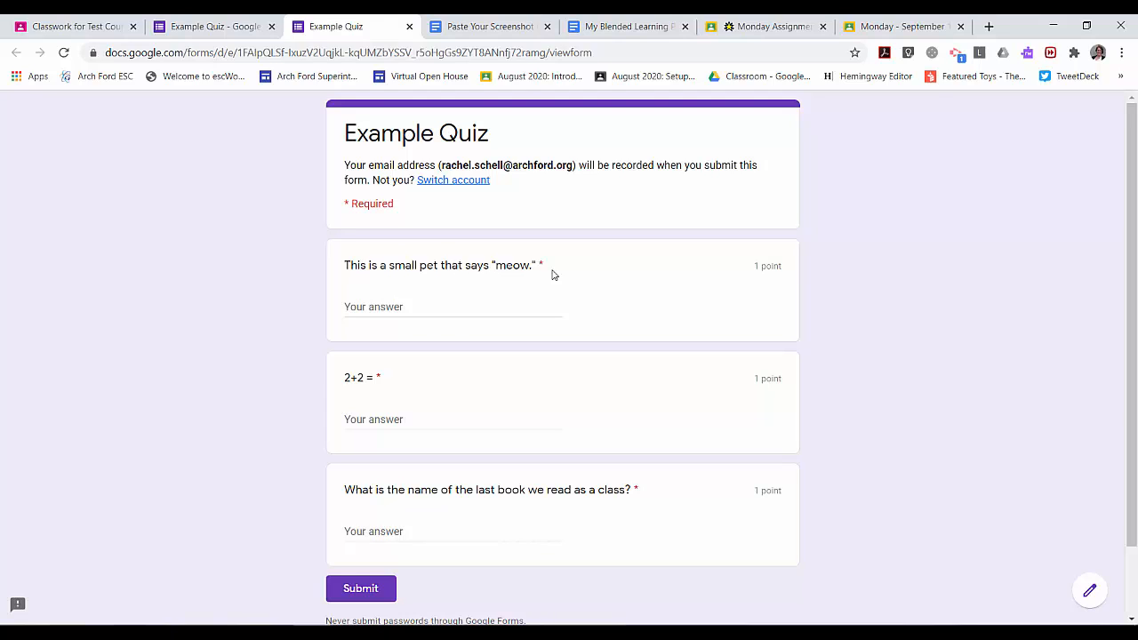
click(463, 308)
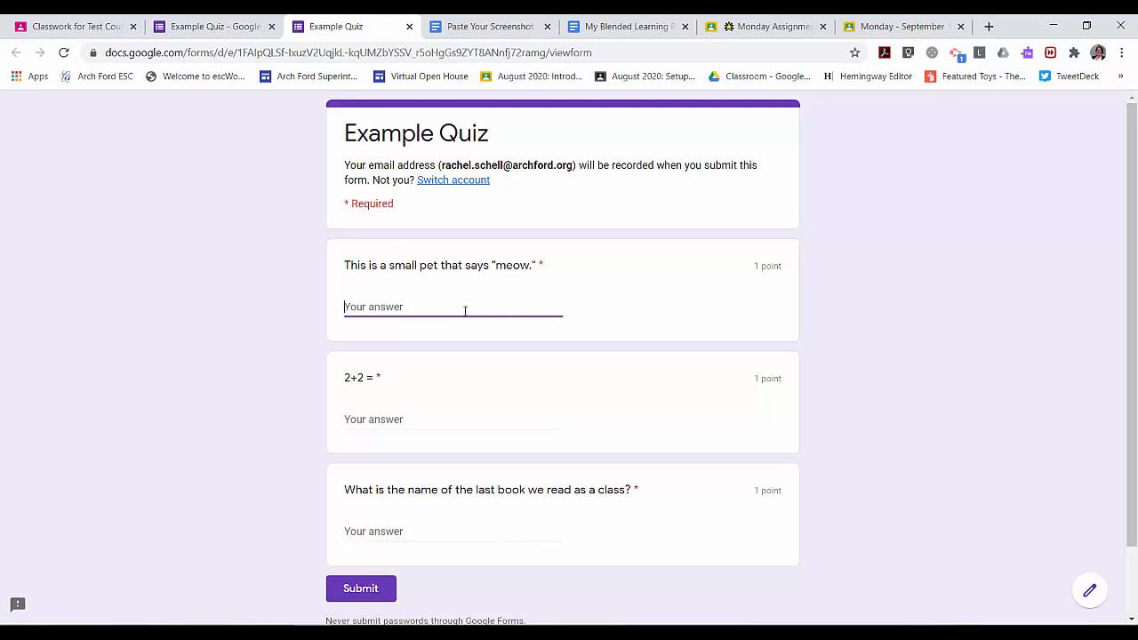
text(cat)
click(396, 424)
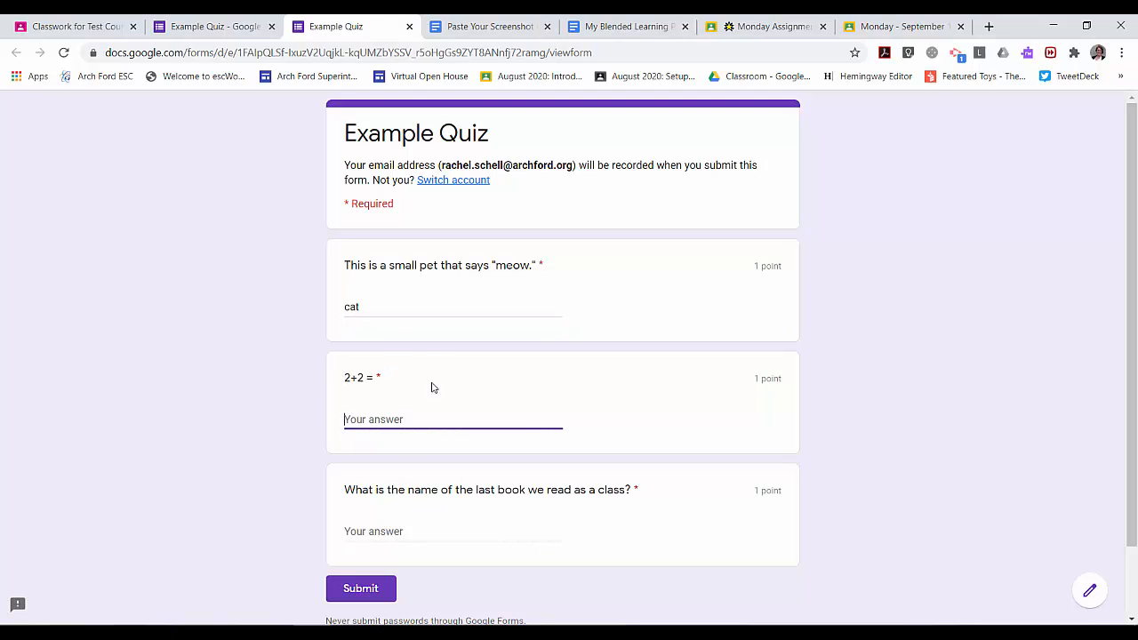
text(4)
click(399, 307)
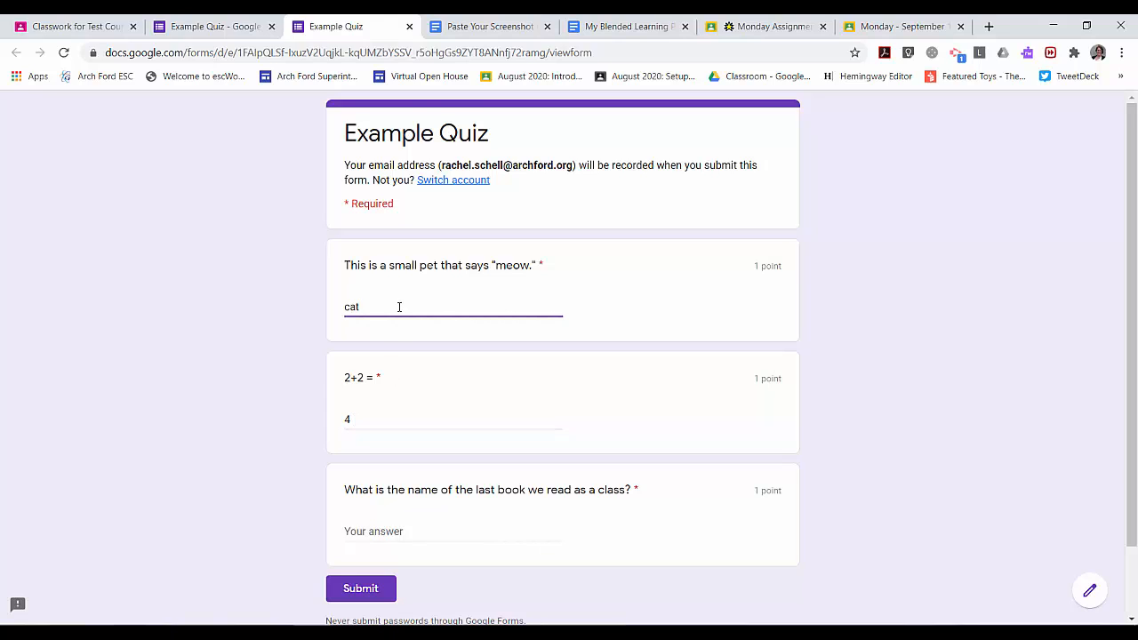
click(421, 533)
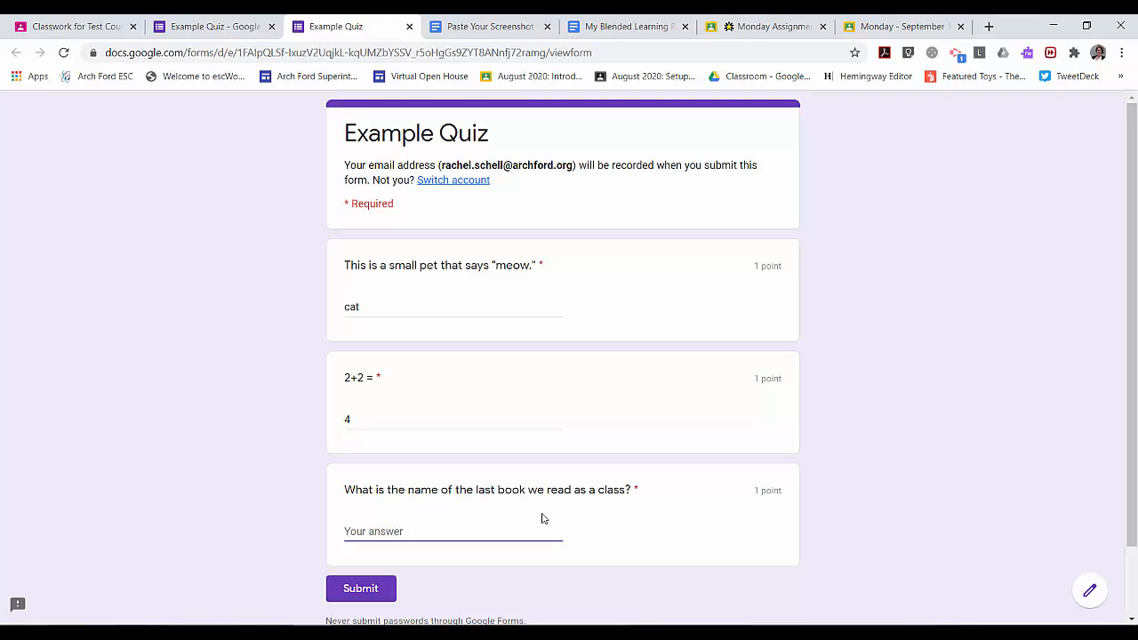
text(Wizard of OZ)
click(369, 589)
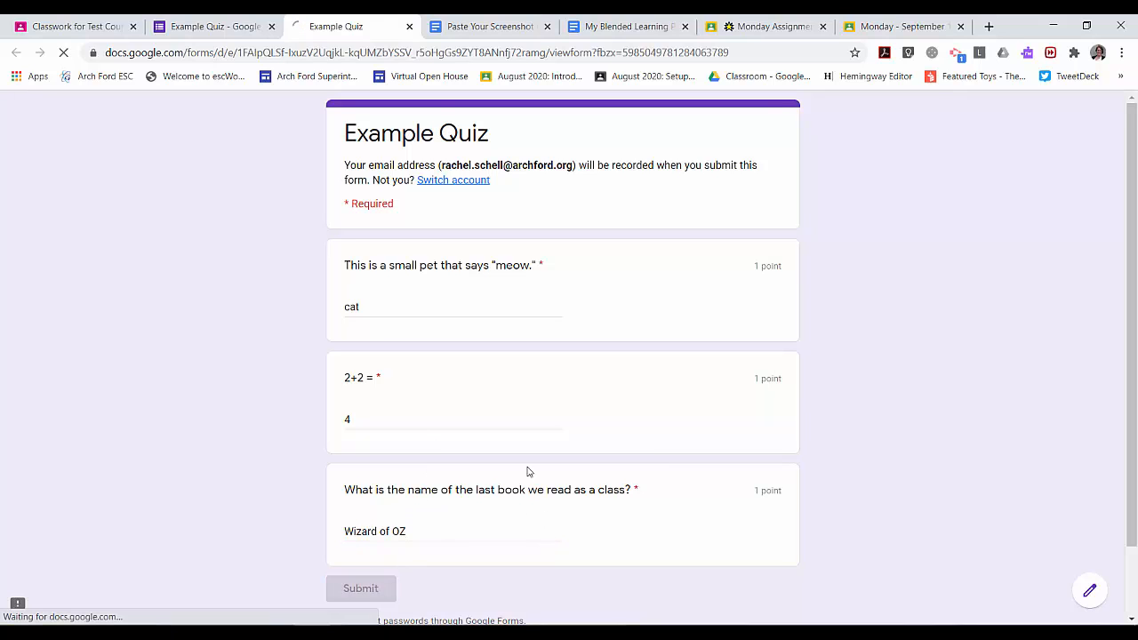
Review the score view showing 2/3 points, with Wizard of OZ marked wrong against The Wizard of Oz
click(418, 221)
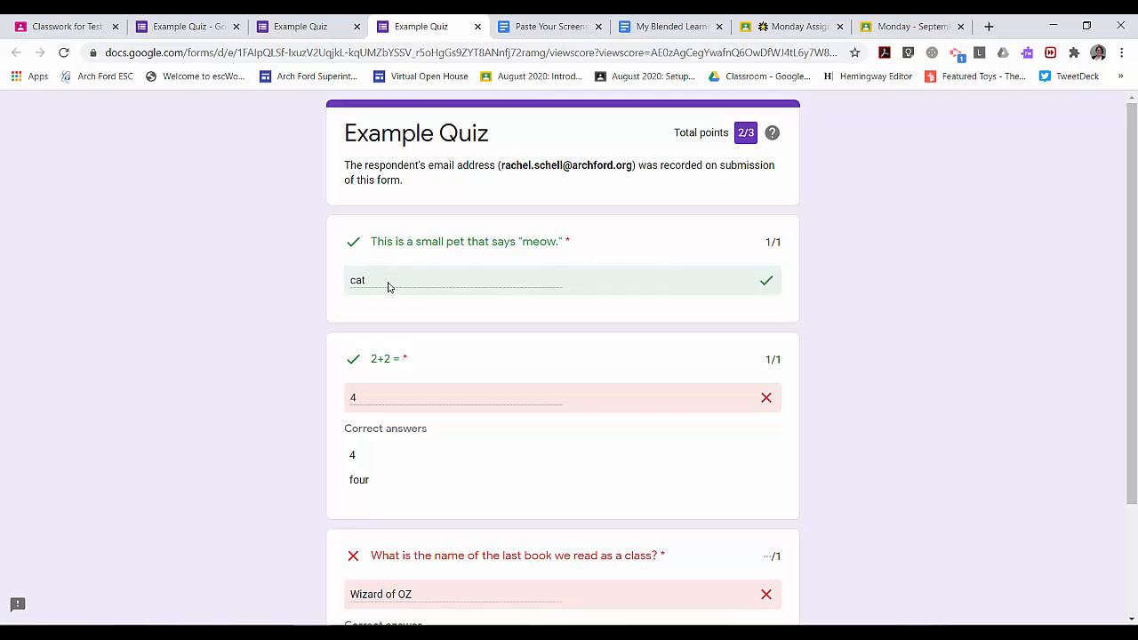
scroll(608, 369, down, 1)
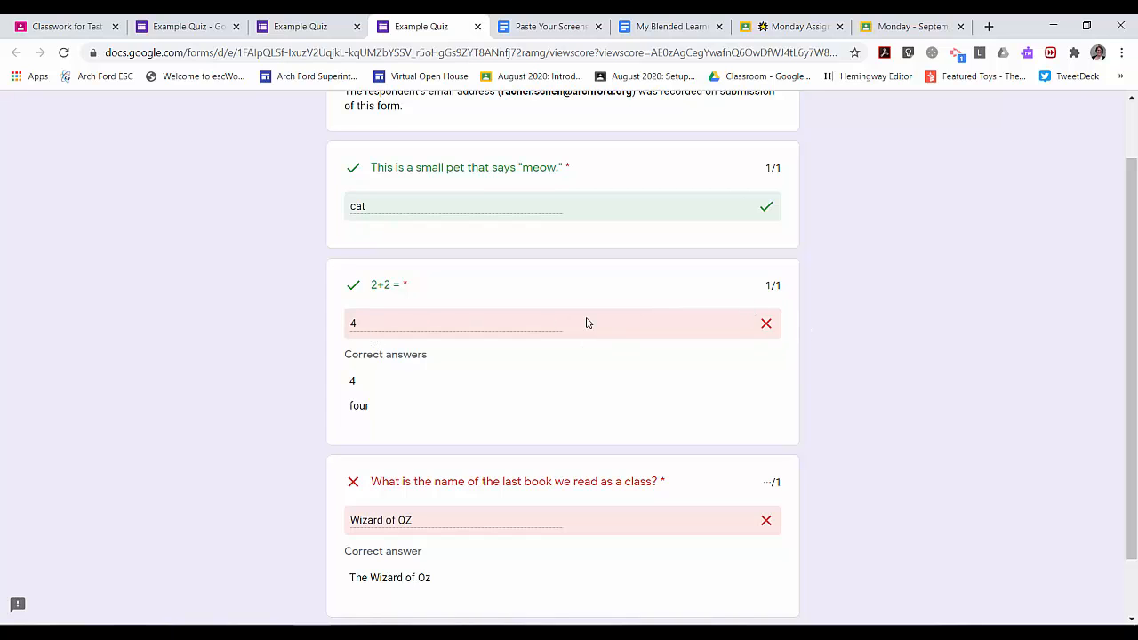
scroll(586, 322, down, 1)
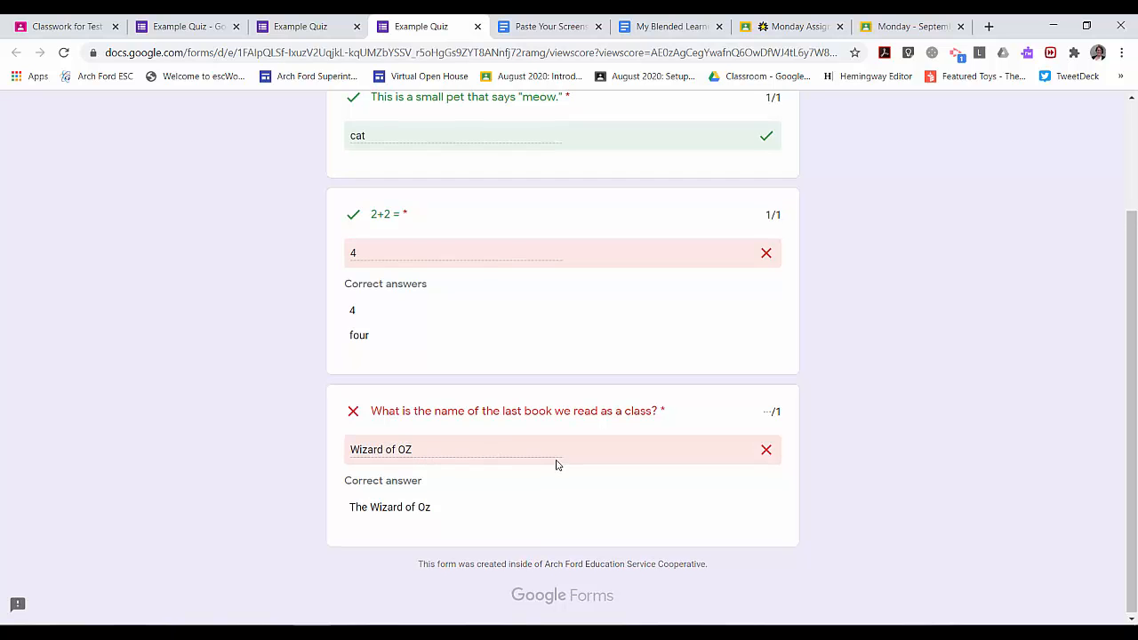
scroll(557, 464, up, 3)
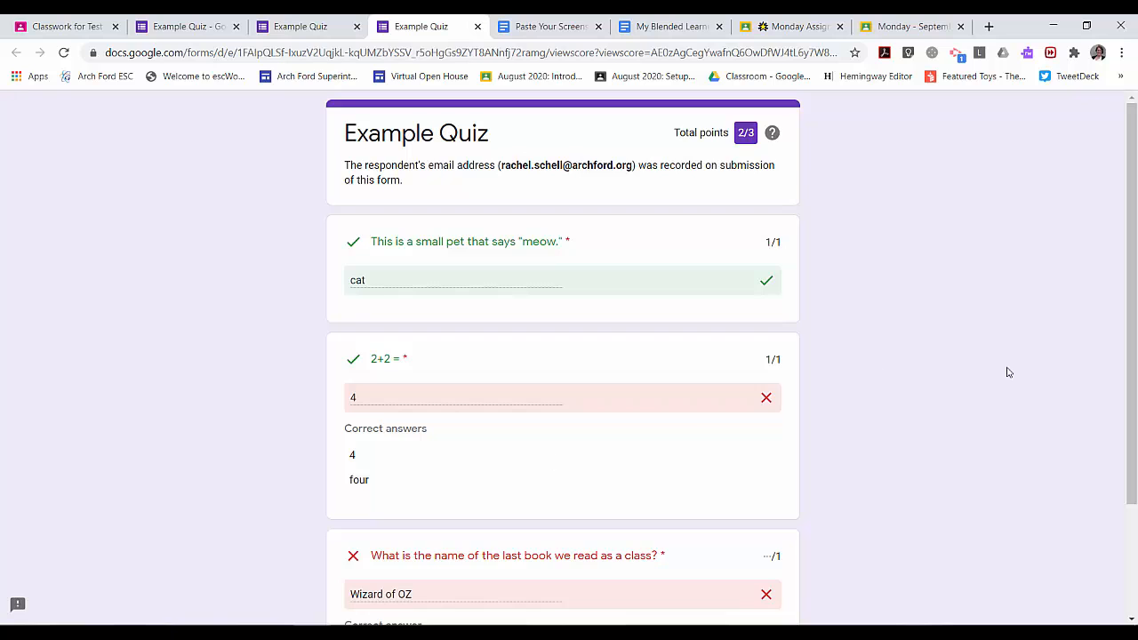
scroll(862, 361, down, 1)
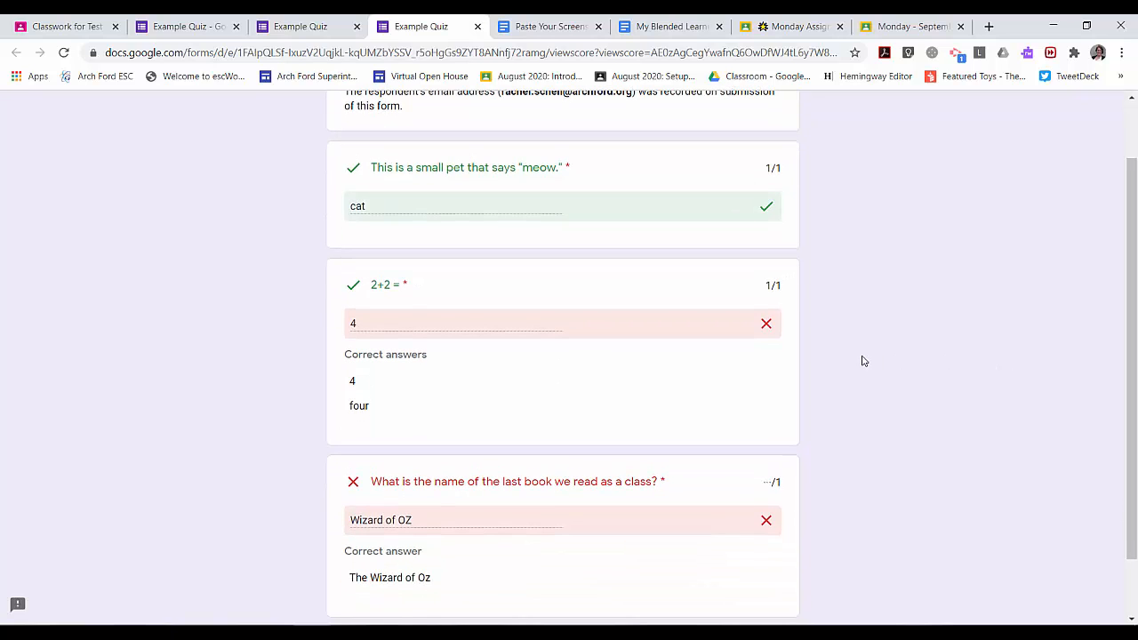
Back in the editor, keep the meow question as Short answer and show its answer key
click(208, 17)
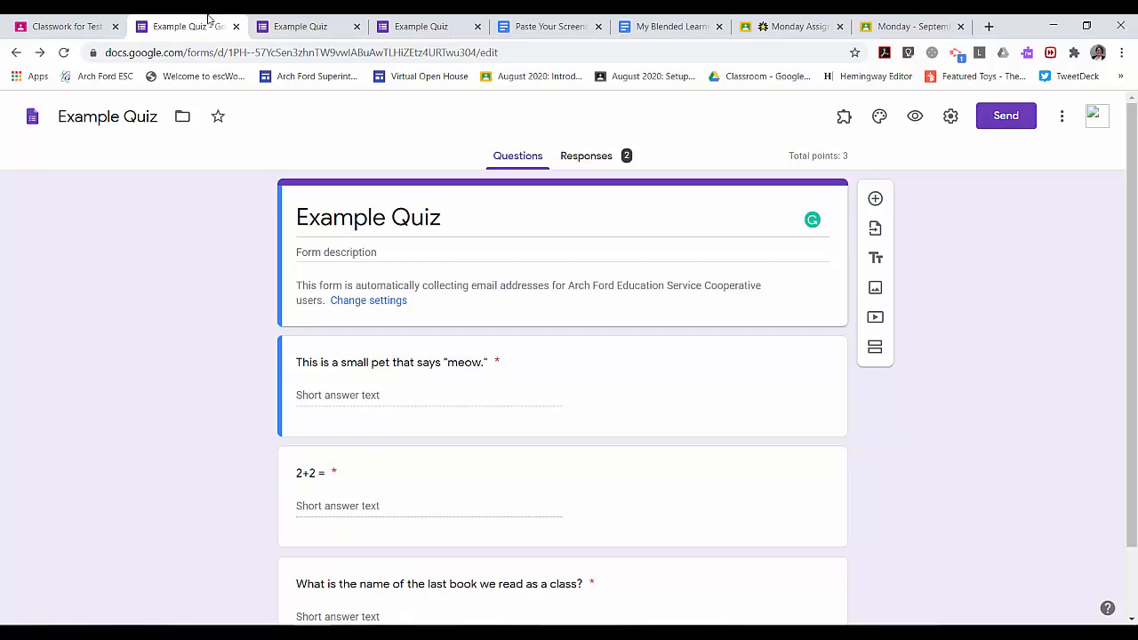
scroll(827, 410, down, 1)
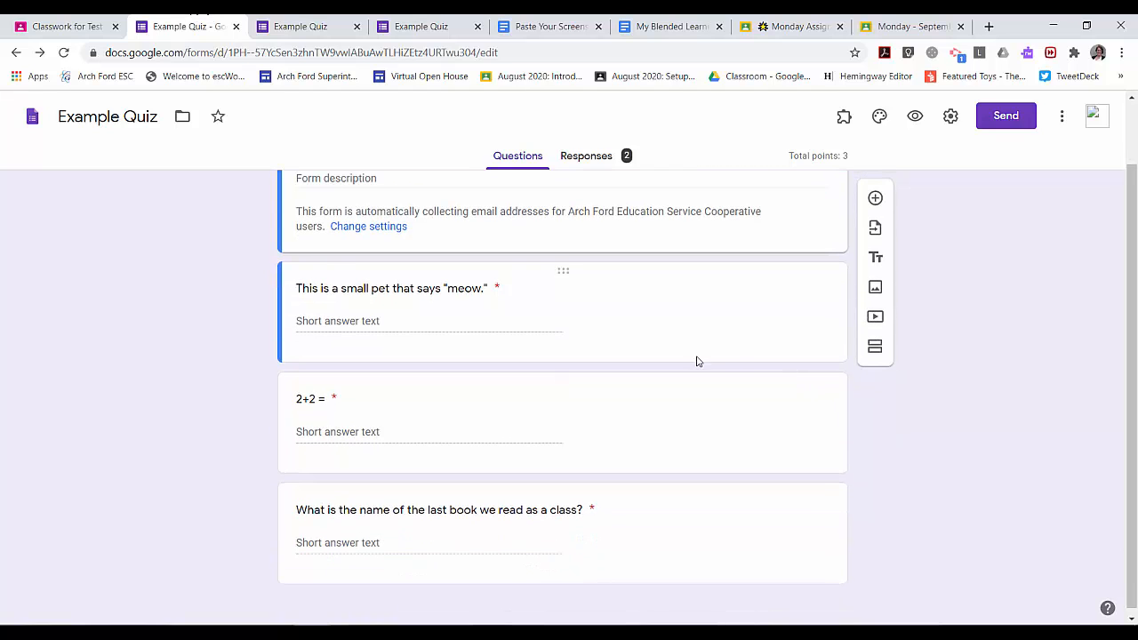
scroll(866, 401, down, 1)
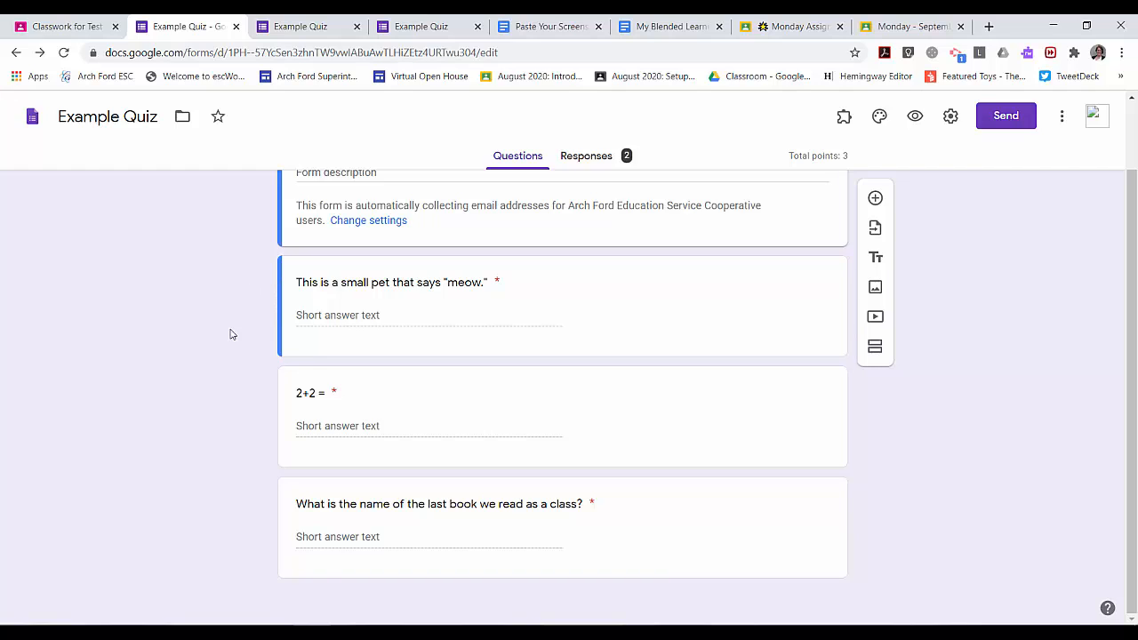
click(619, 299)
click(795, 301)
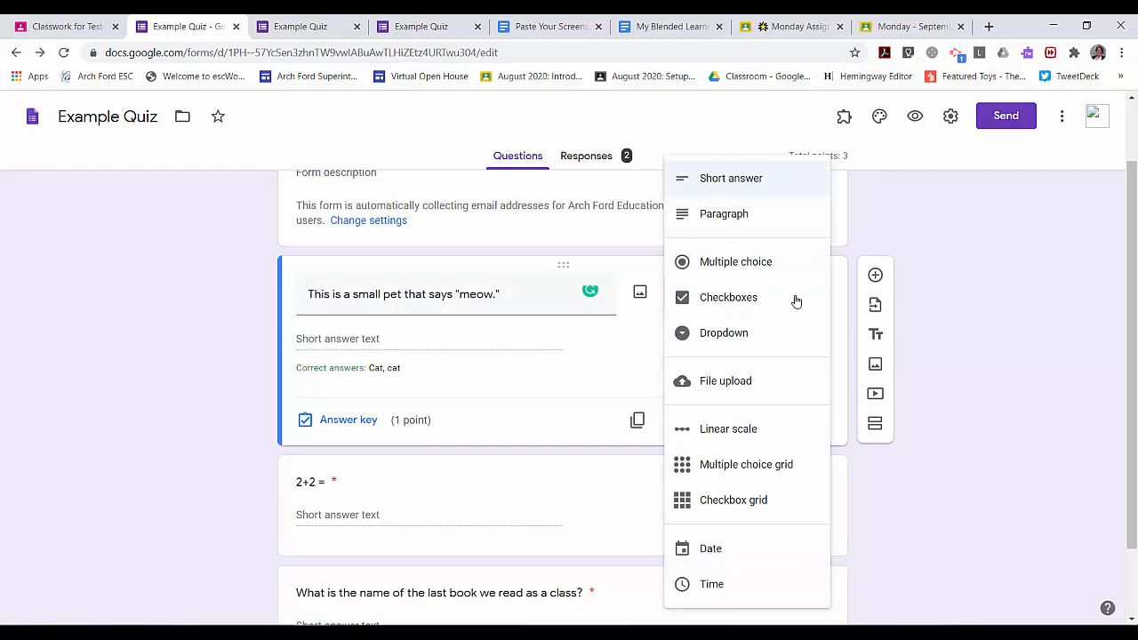
click(754, 181)
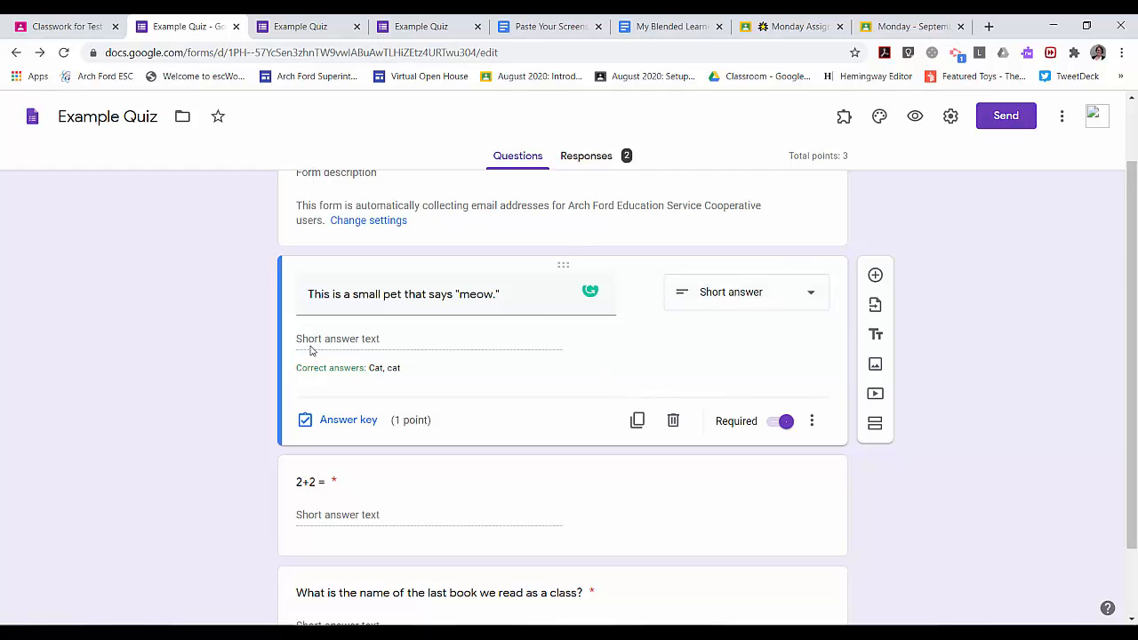
click(336, 420)
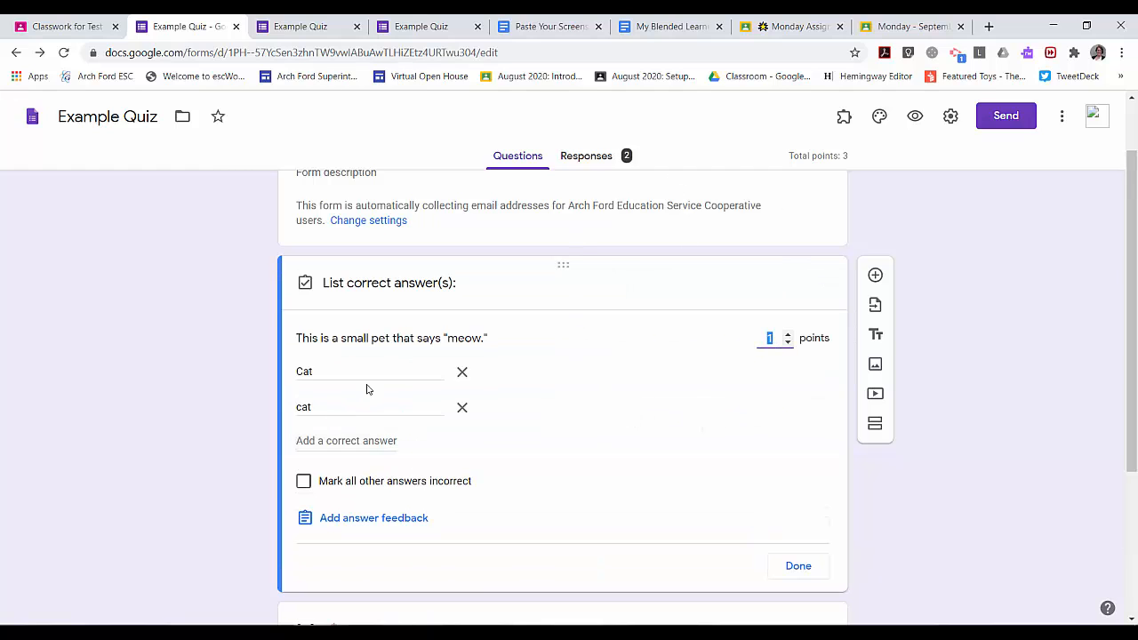
Add a third correct answer, Cat, to the meow question's answer key
click(343, 370)
click(363, 406)
click(567, 444)
click(382, 441)
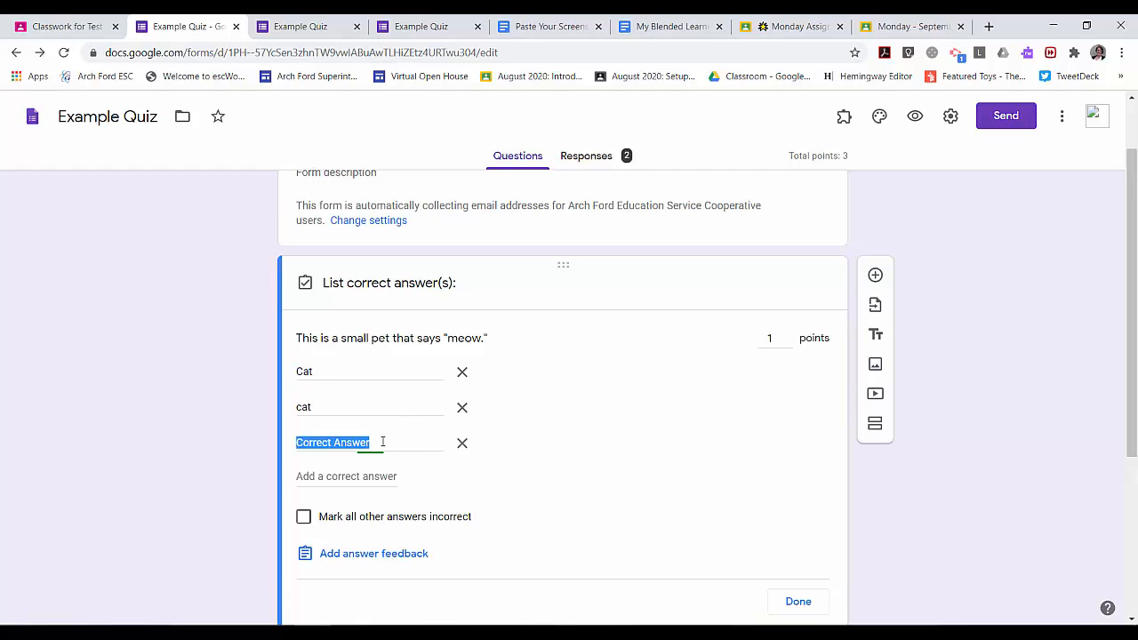
click(611, 432)
click(368, 373)
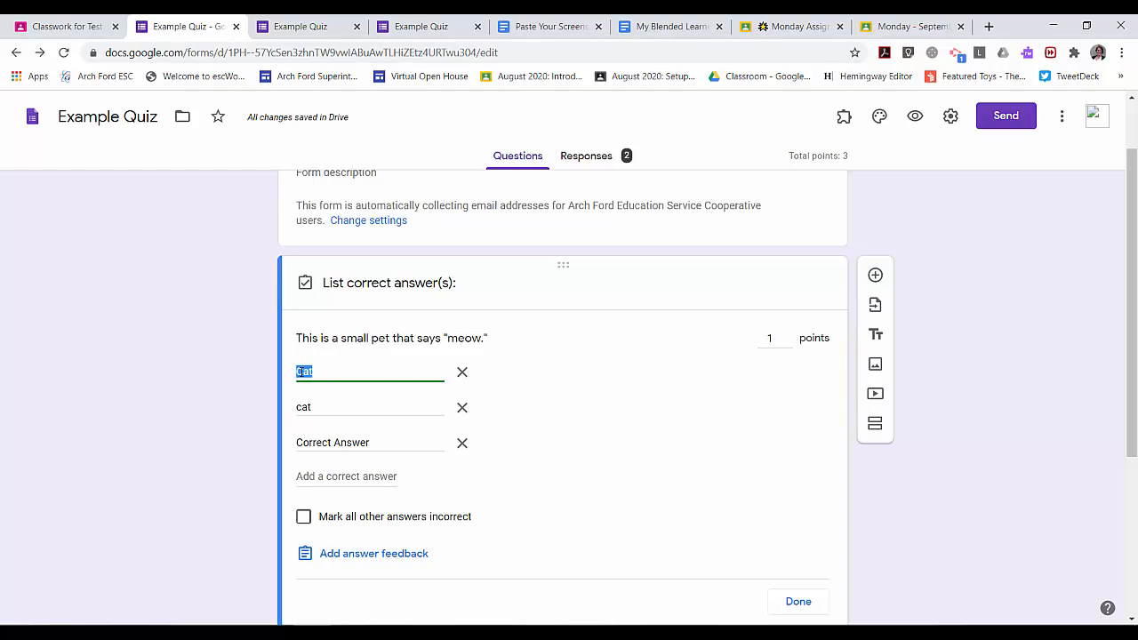
click(320, 370)
click(323, 407)
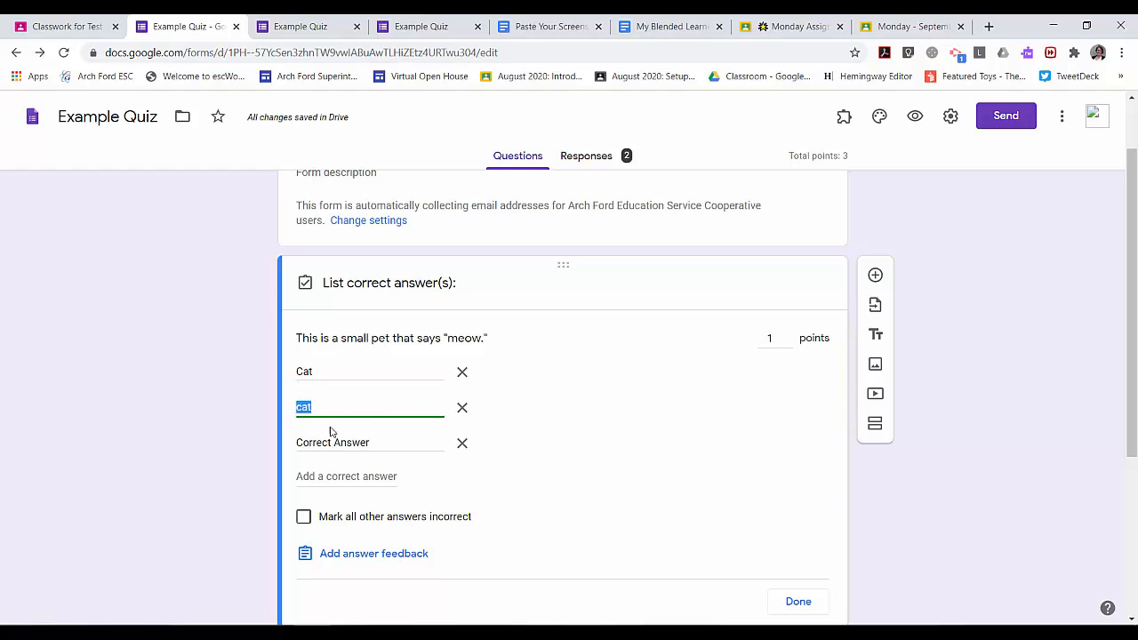
click(340, 441)
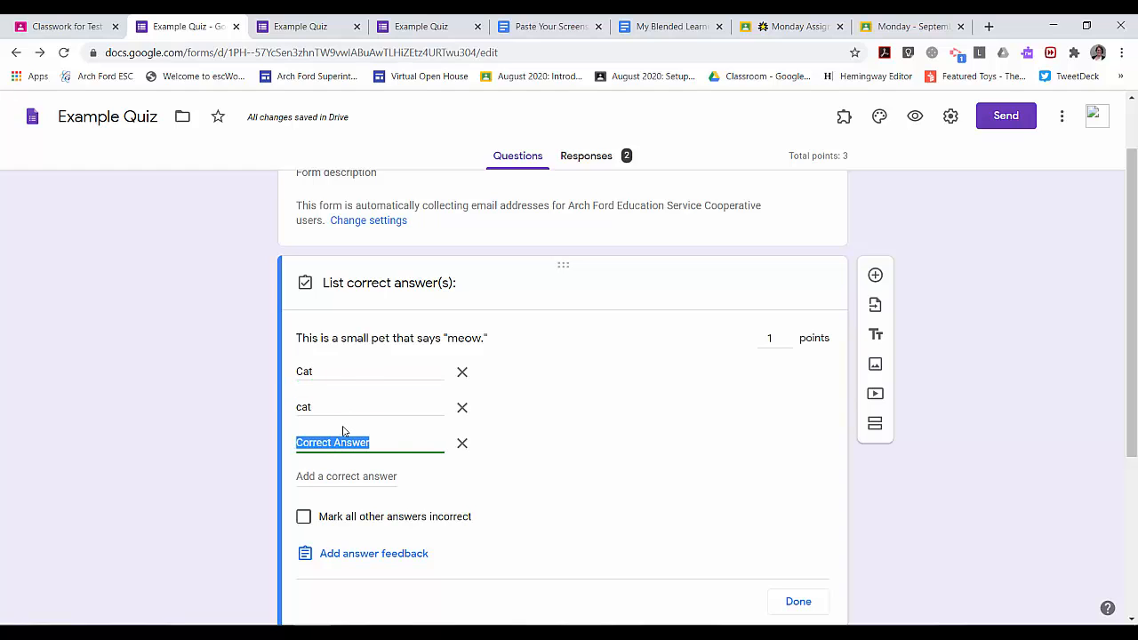
text(Cat)
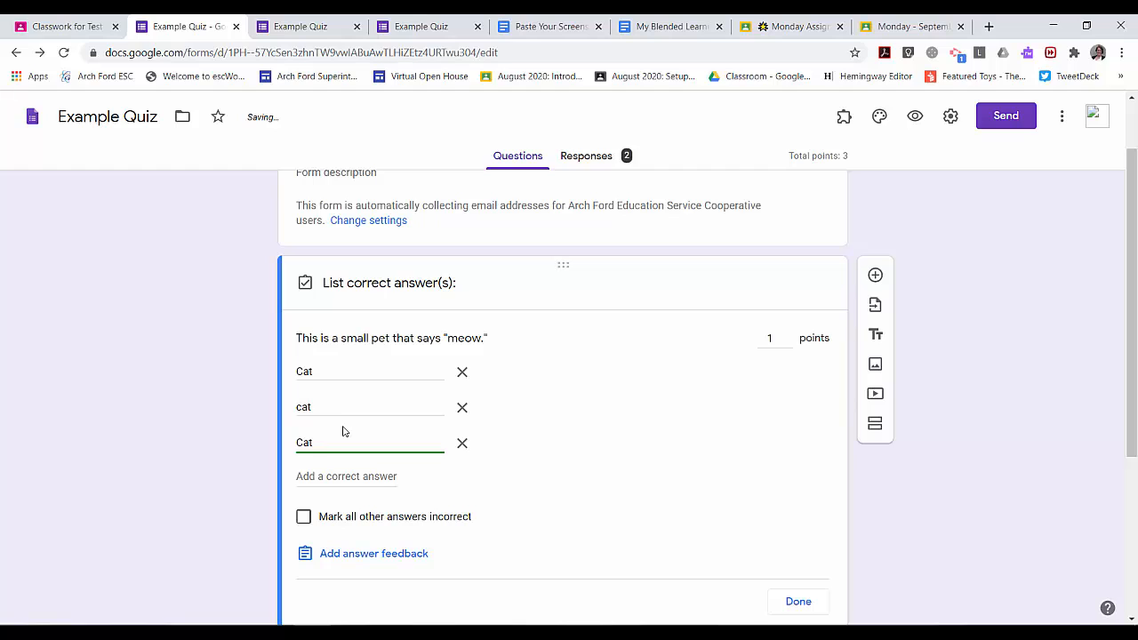
Add fourth, fifth and sixth correct answers: cat, Cat and cat
click(363, 474)
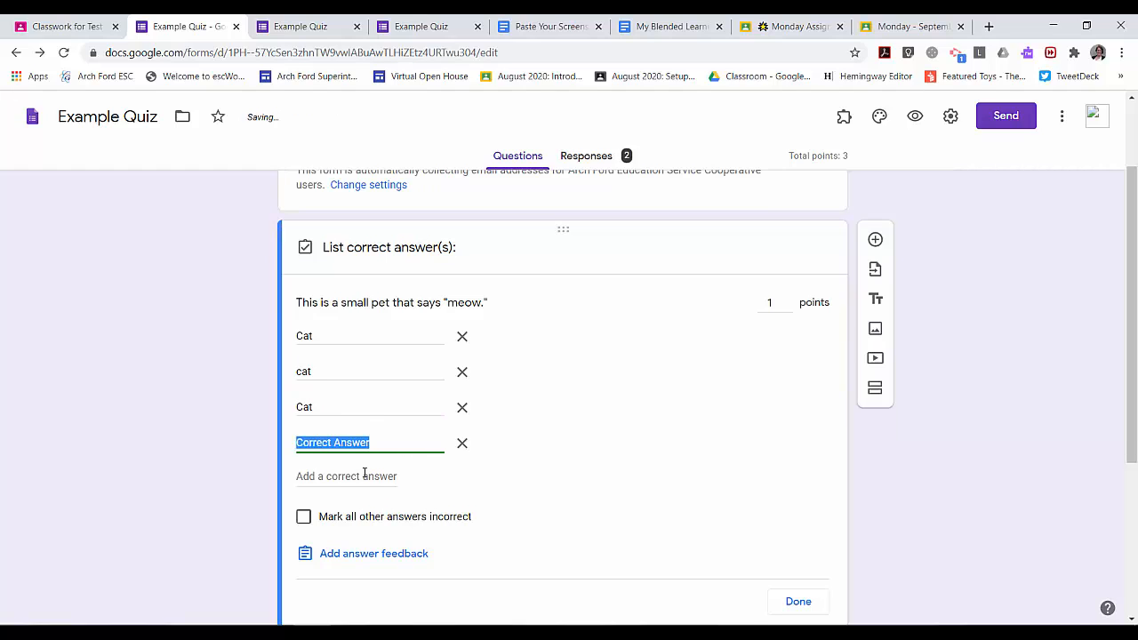
text(cat)
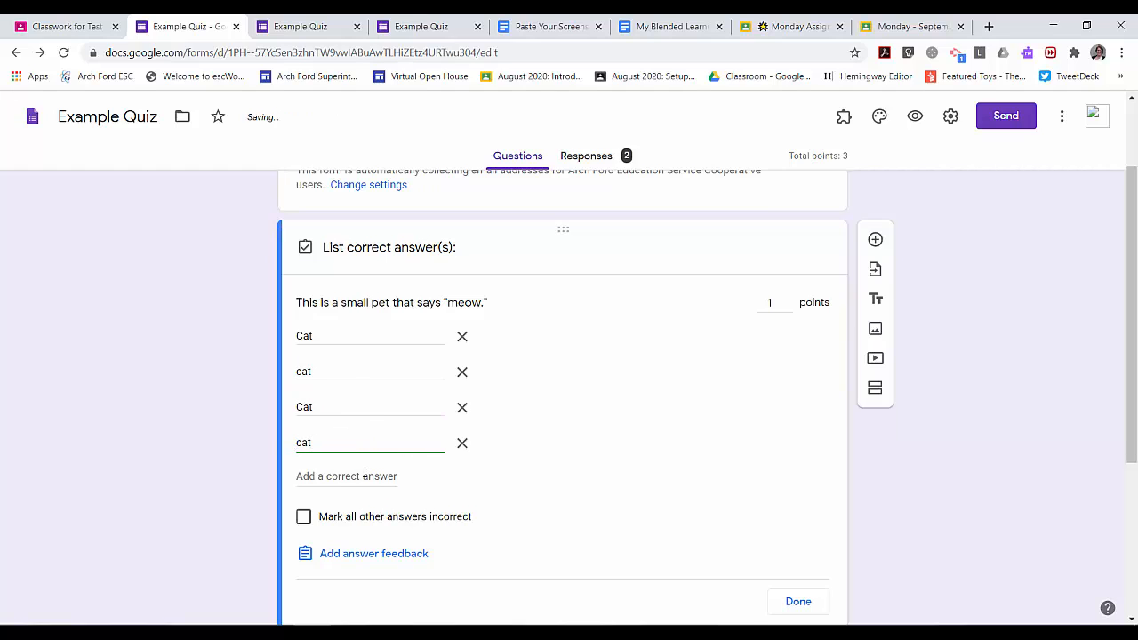
click(376, 474)
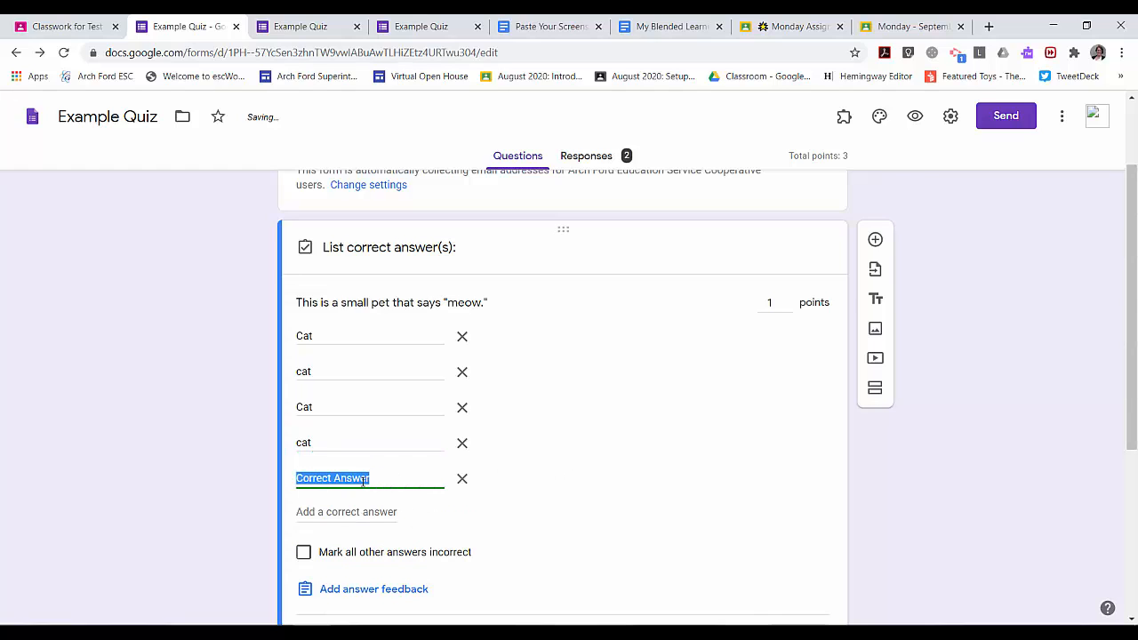
text(Cat)
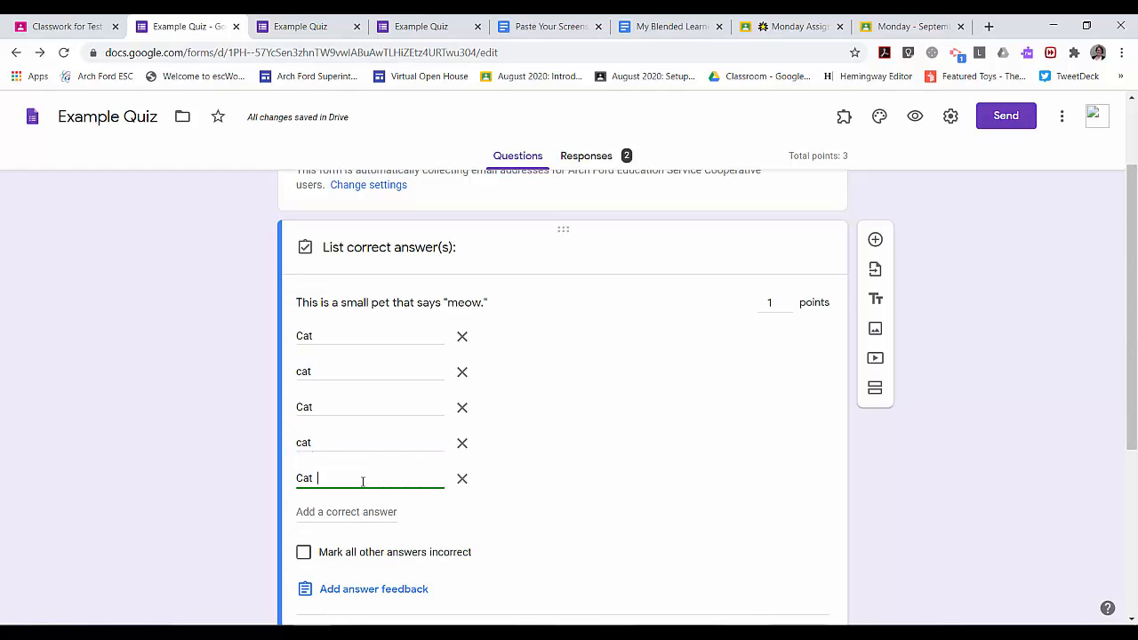
click(349, 509)
text(ca)
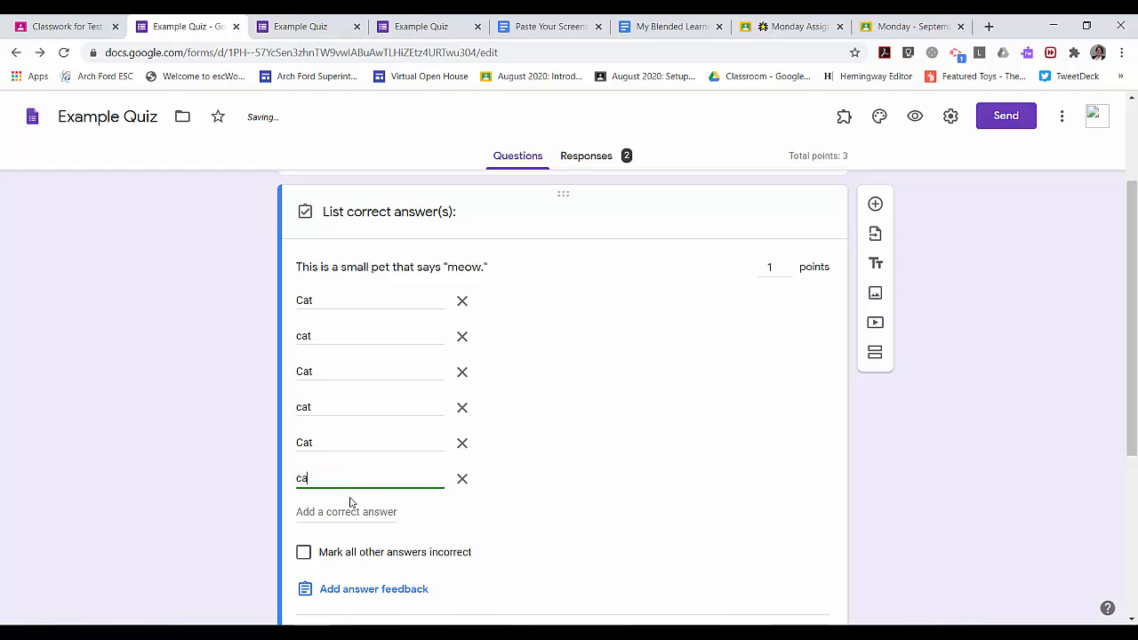
text(t)
click(594, 467)
Check the six Cat/cat answers and scroll down toward the 2+2 question
scroll(592, 467, down, 1)
scroll(592, 467, up, 1)
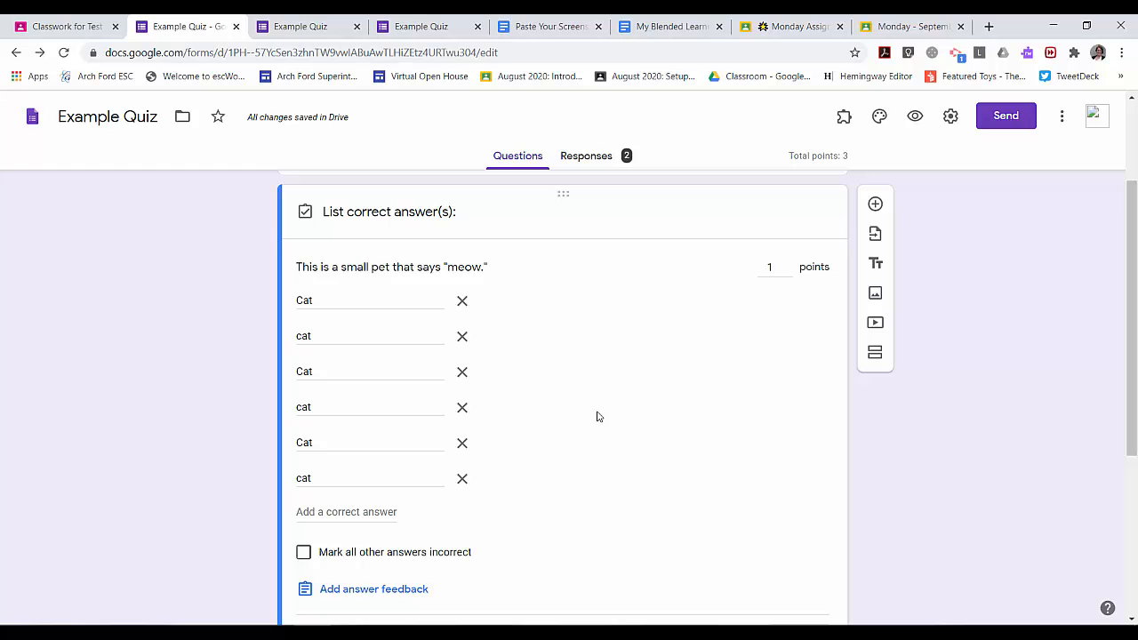
scroll(597, 424, down, 1)
scroll(596, 425, down, 1)
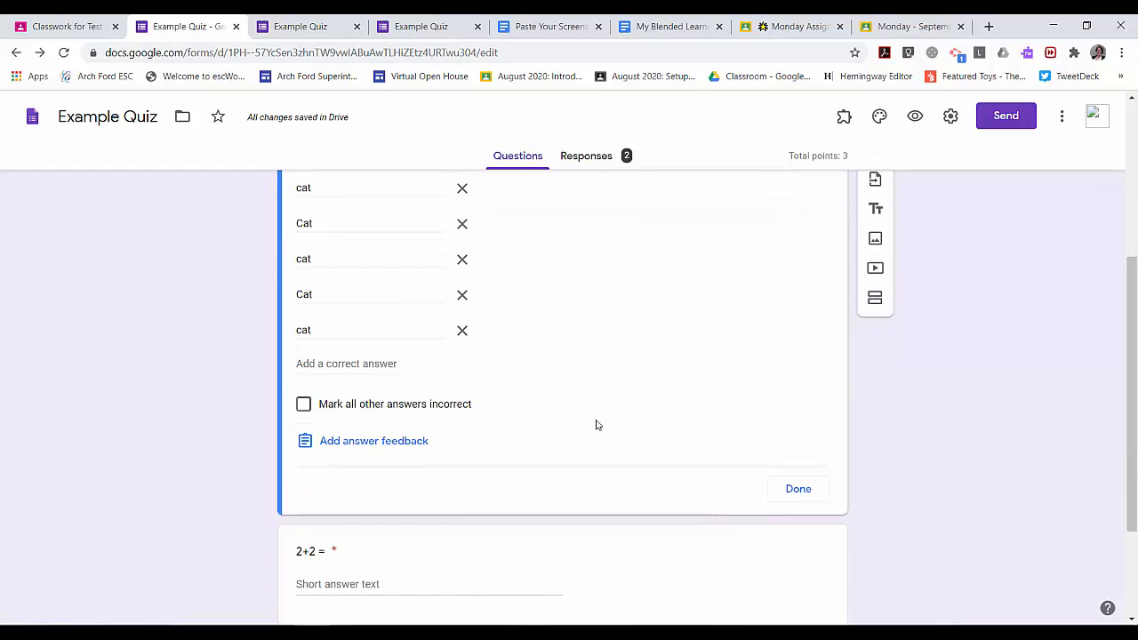
scroll(523, 543, up, 1)
scroll(582, 462, up, 1)
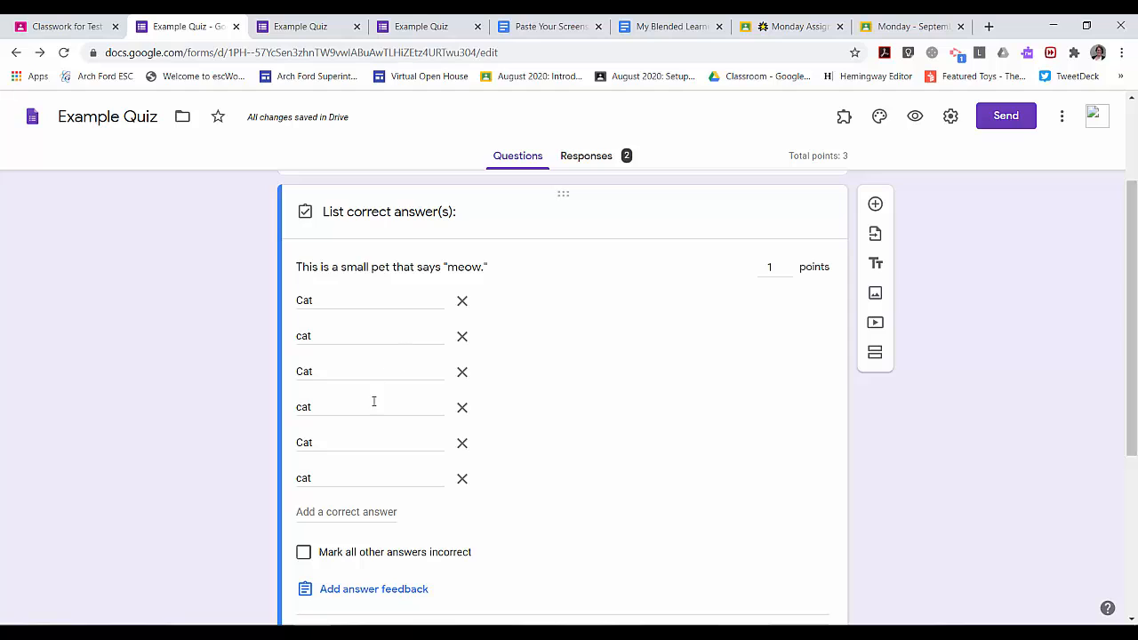
double_click(390, 479)
click(549, 482)
scroll(751, 382, down, 3)
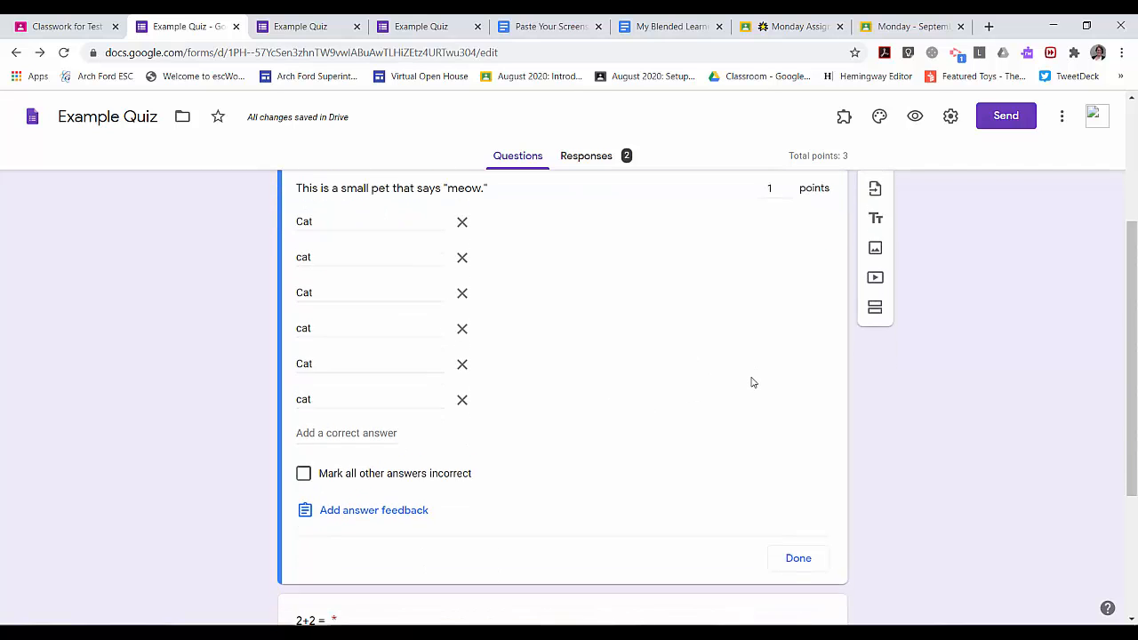
Show the answer key for the 2+2 = question with its existing 4 and four answers
click(652, 411)
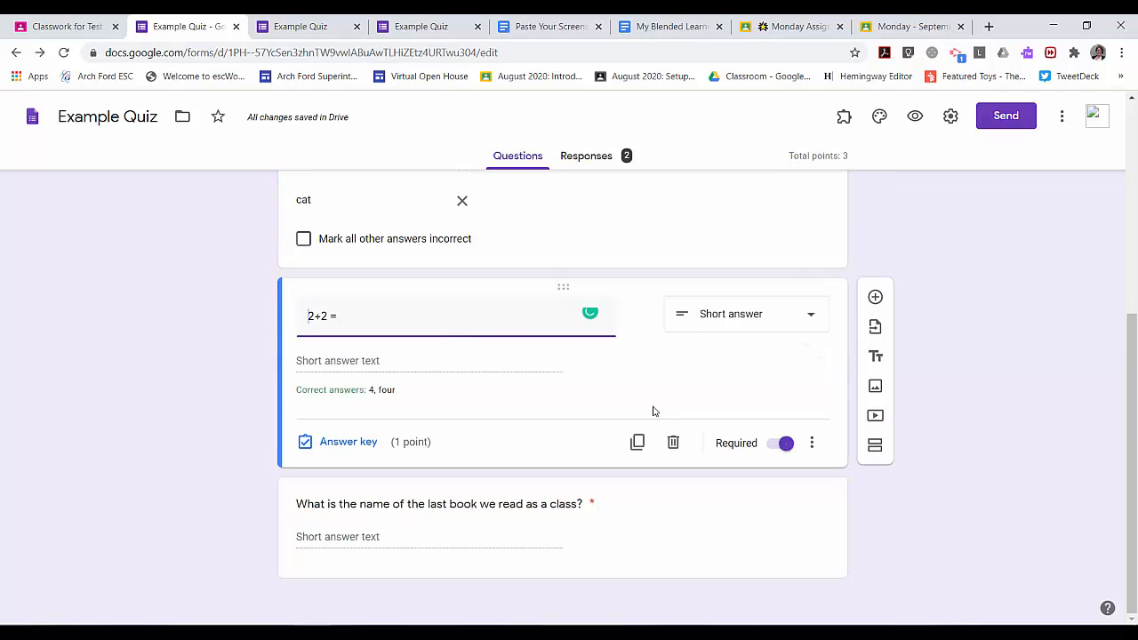
click(347, 441)
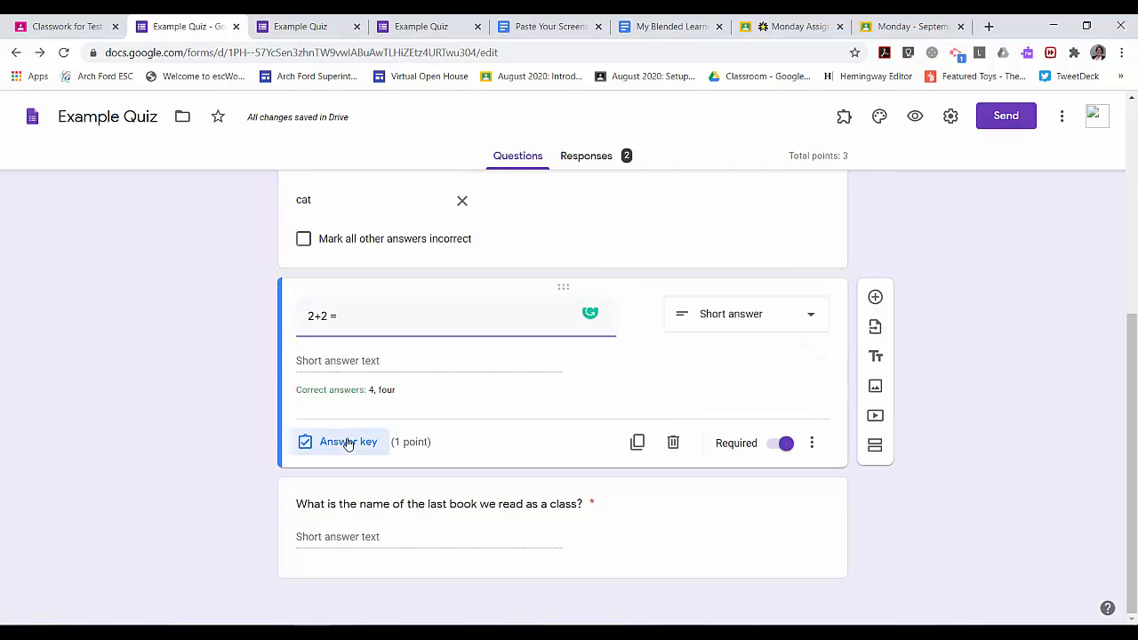
double_click(342, 391)
double_click(346, 430)
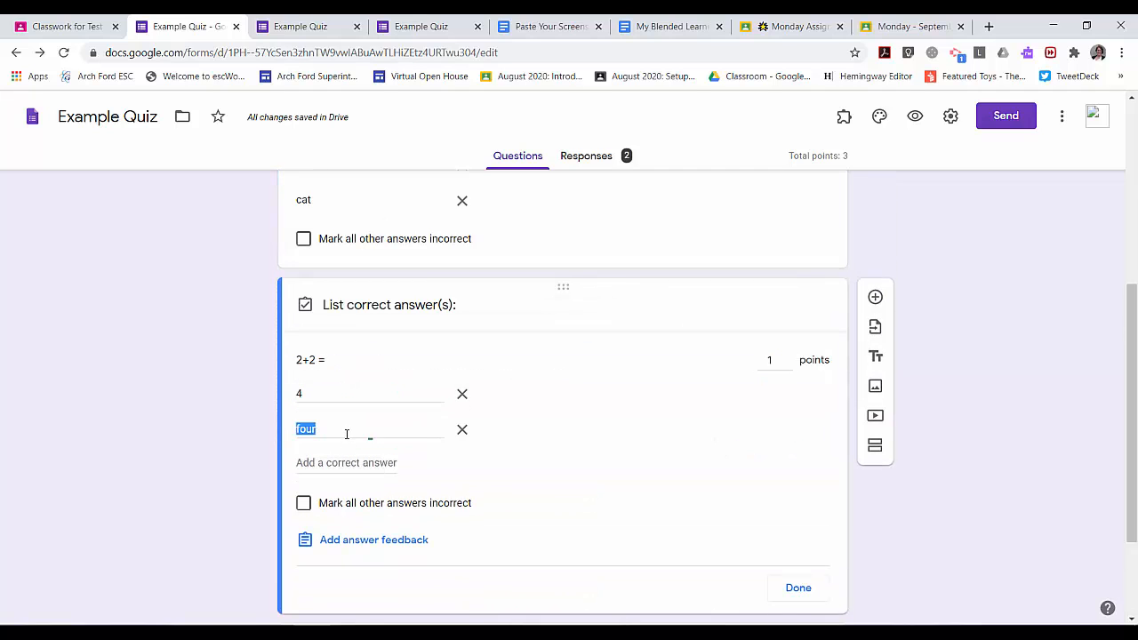
Add more correct answers to 2+2 =: 4, 4, 4 and four
click(364, 463)
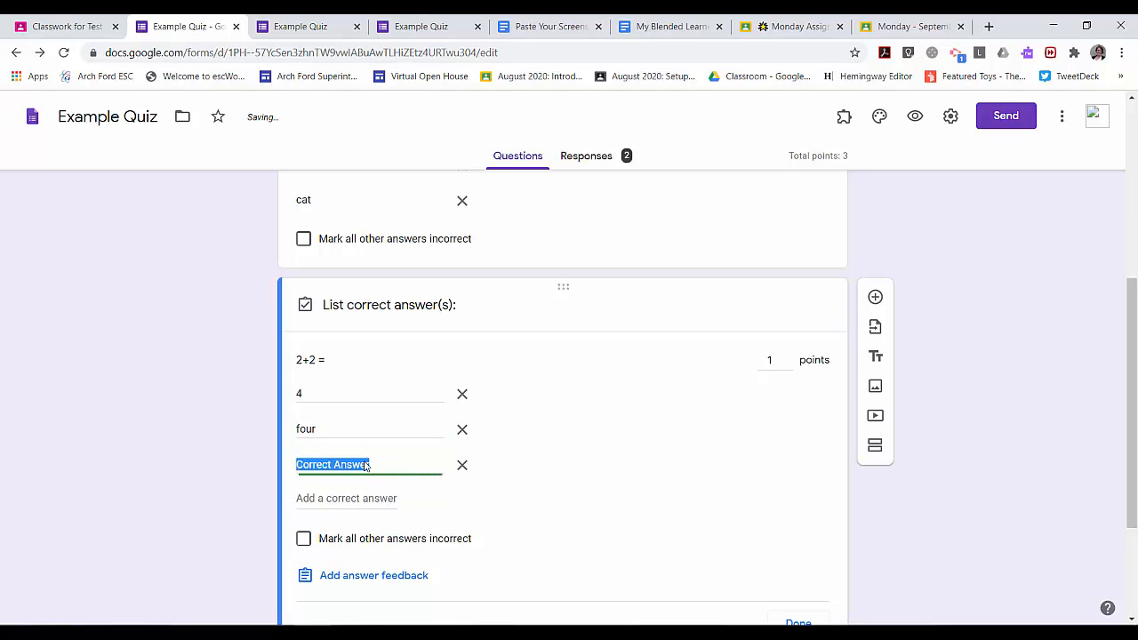
text(4)
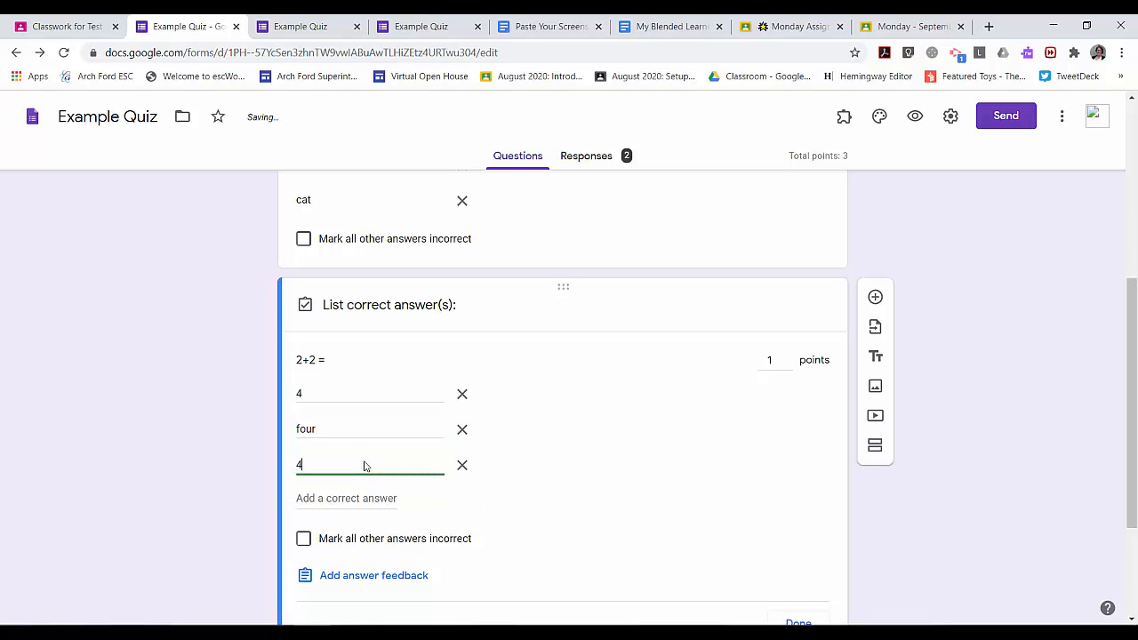
click(364, 495)
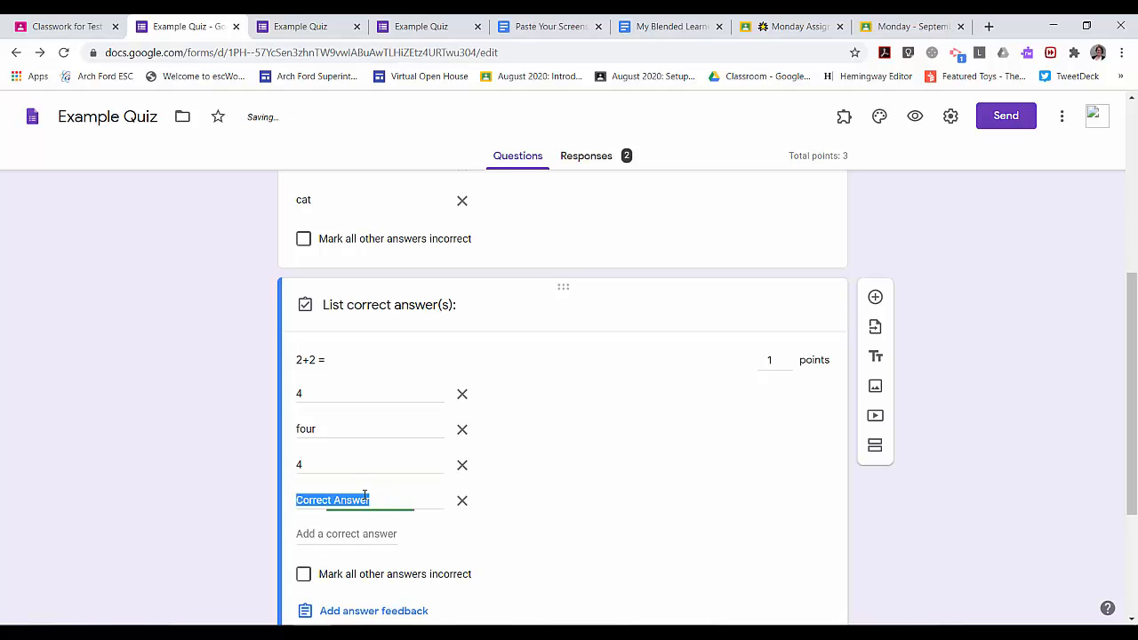
text(4)
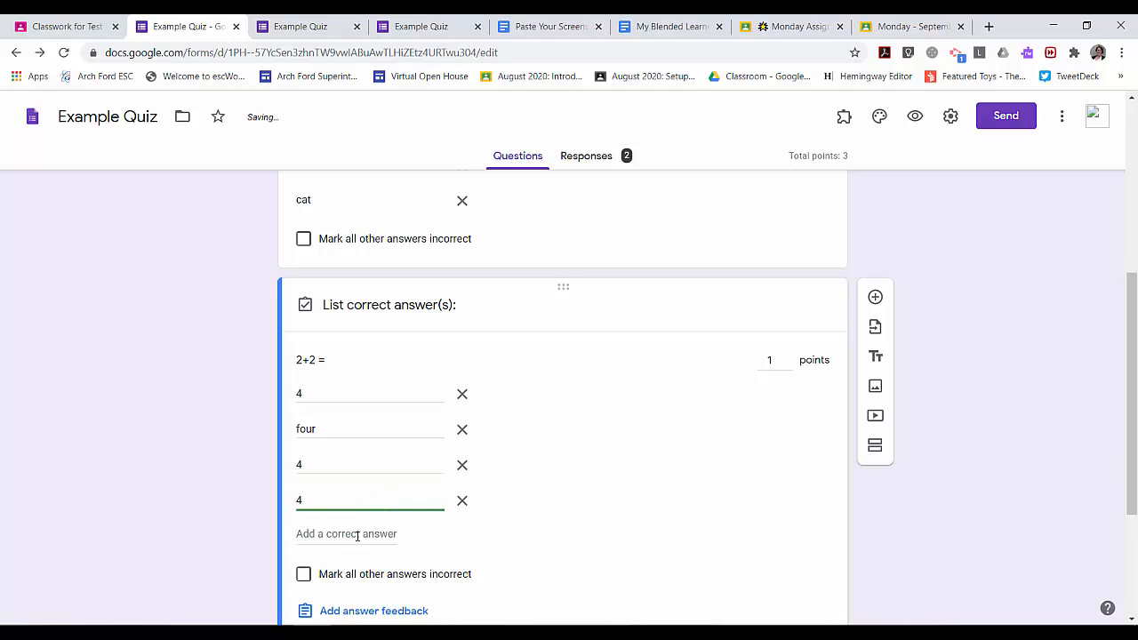
click(358, 534)
key(BackSpace)
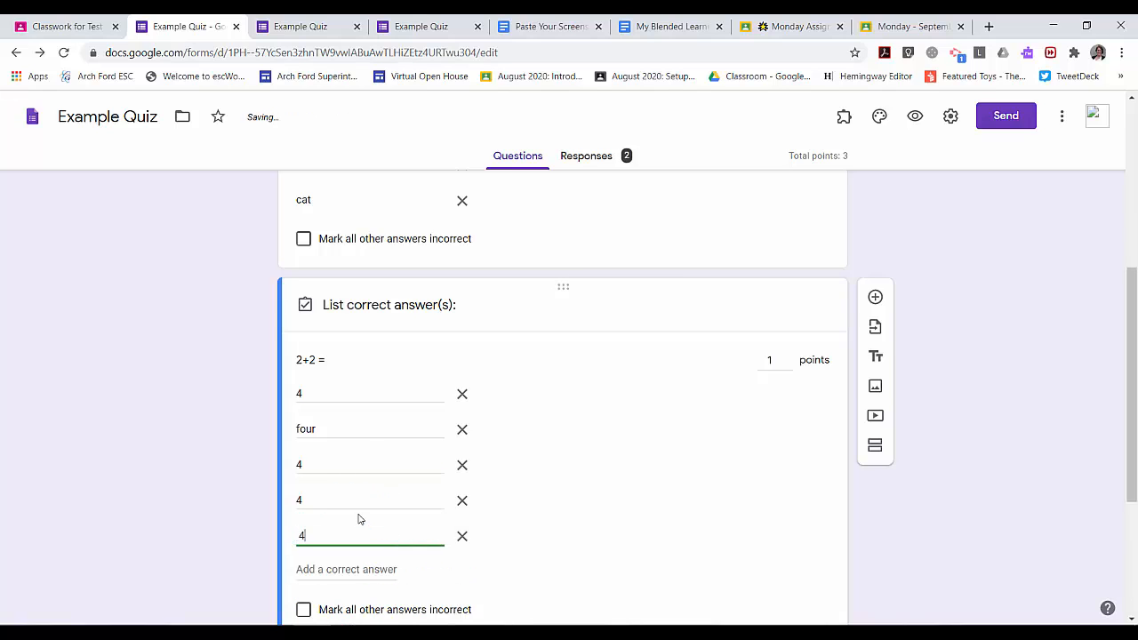
click(352, 567)
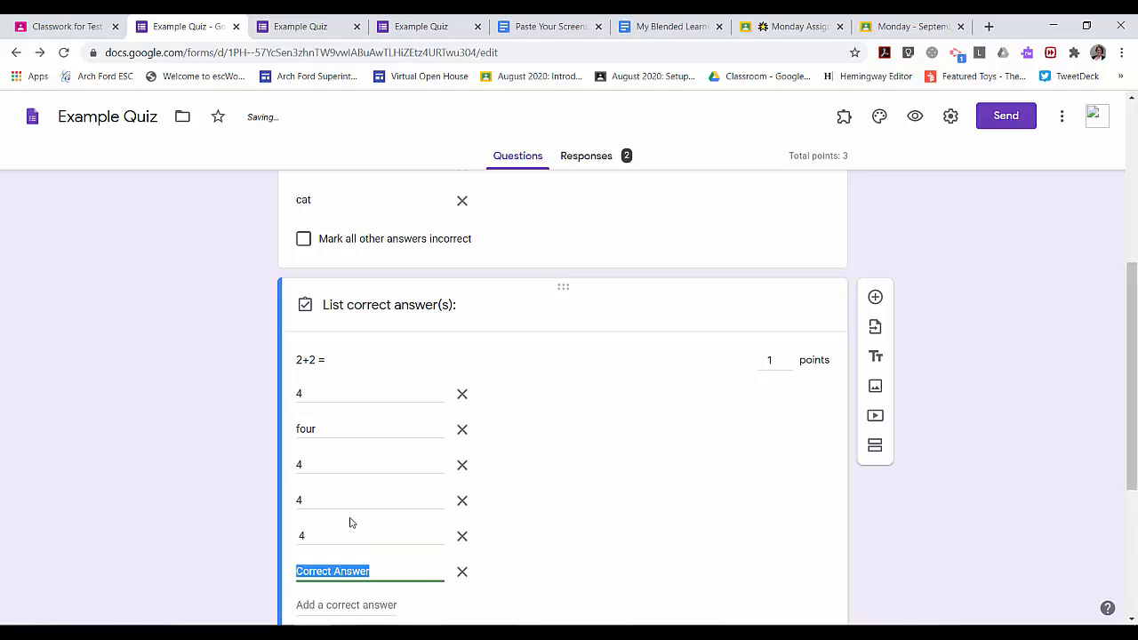
text(four)
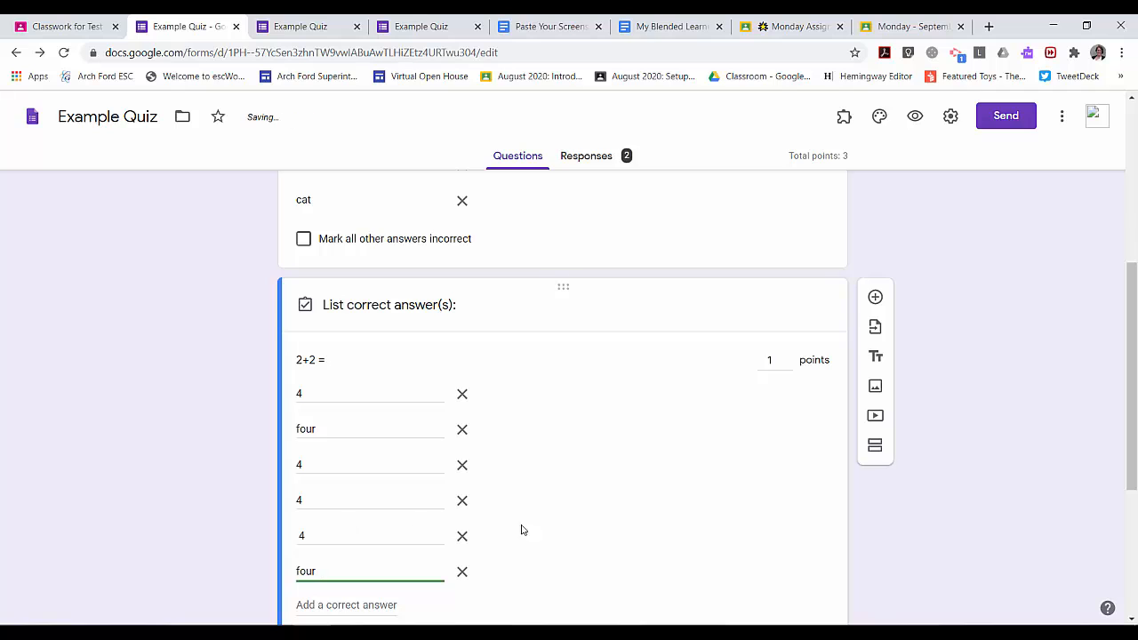
click(619, 545)
scroll(604, 498, down, 1)
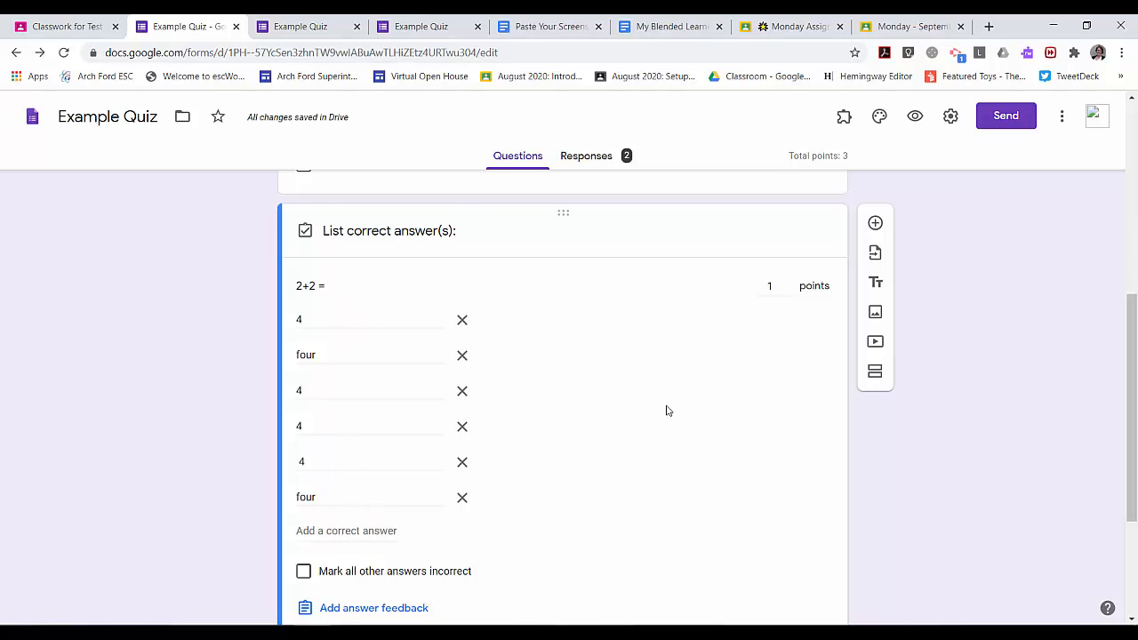
Glance at the graded 2+2 response, then open the last-book question in the editor
click(418, 26)
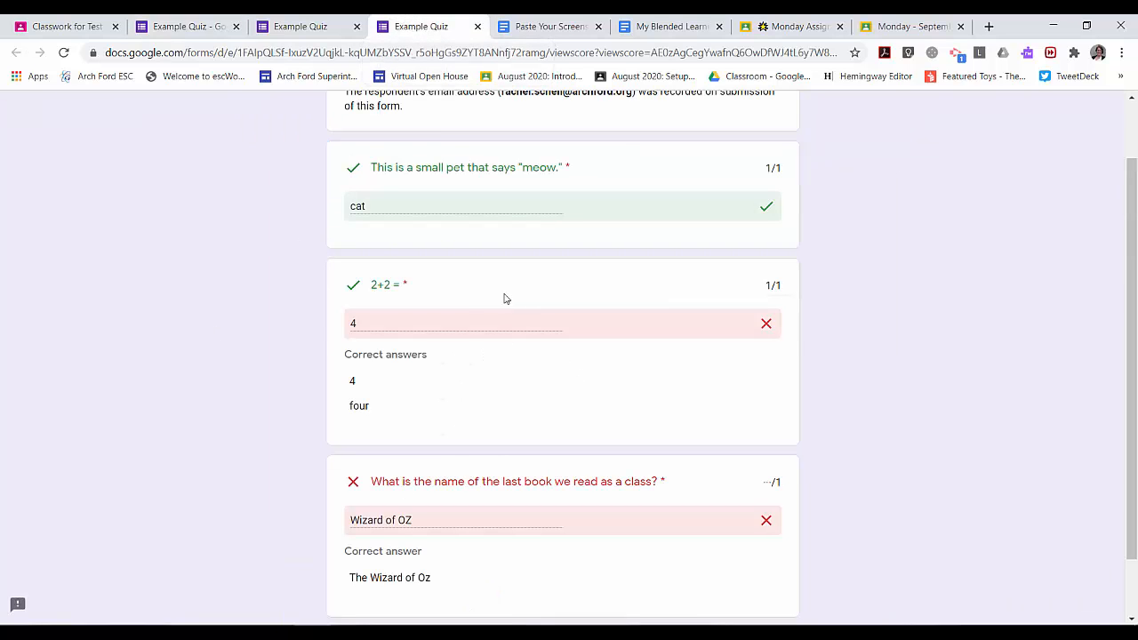
click(178, 20)
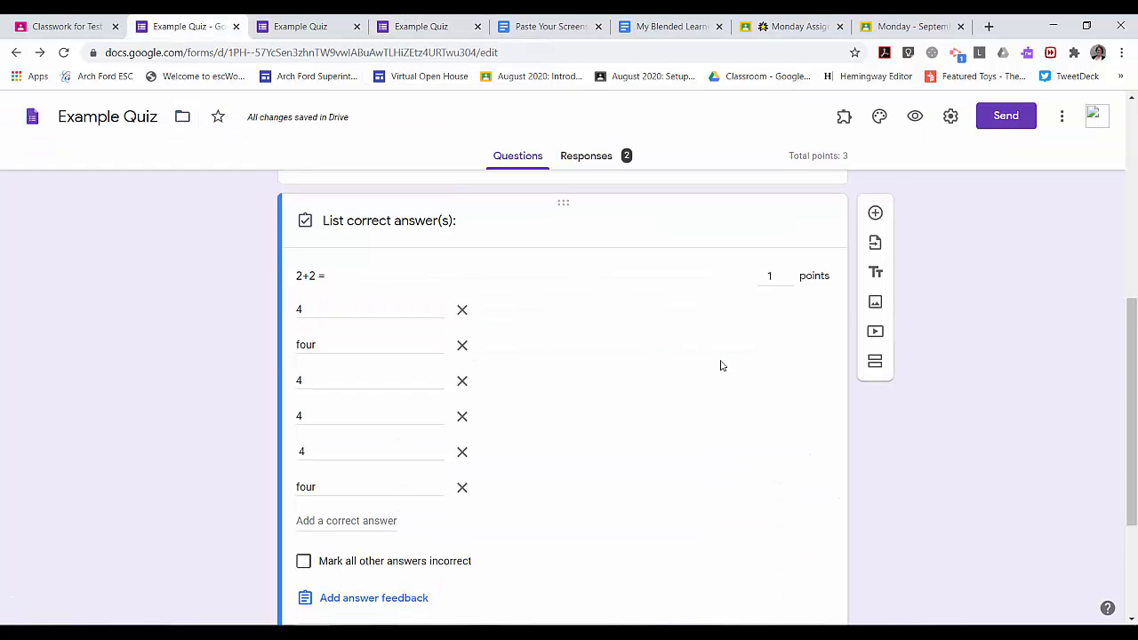
scroll(721, 364, down, 3)
click(660, 523)
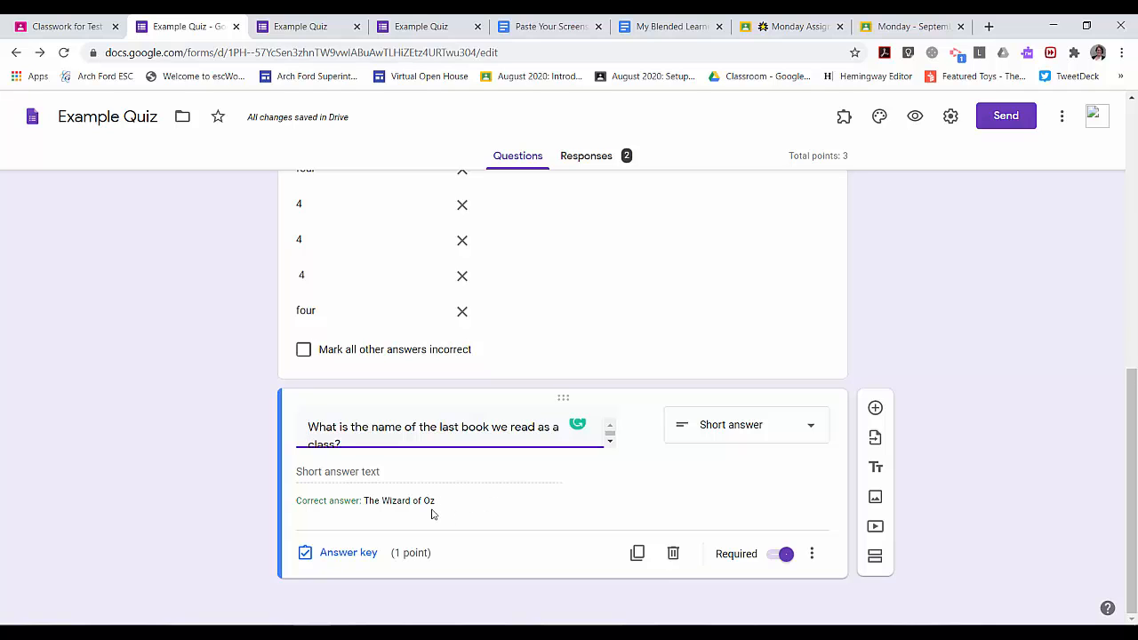
Add a second correct answer, 'Correct Answer', to the last-book question and close its answer key
click(470, 507)
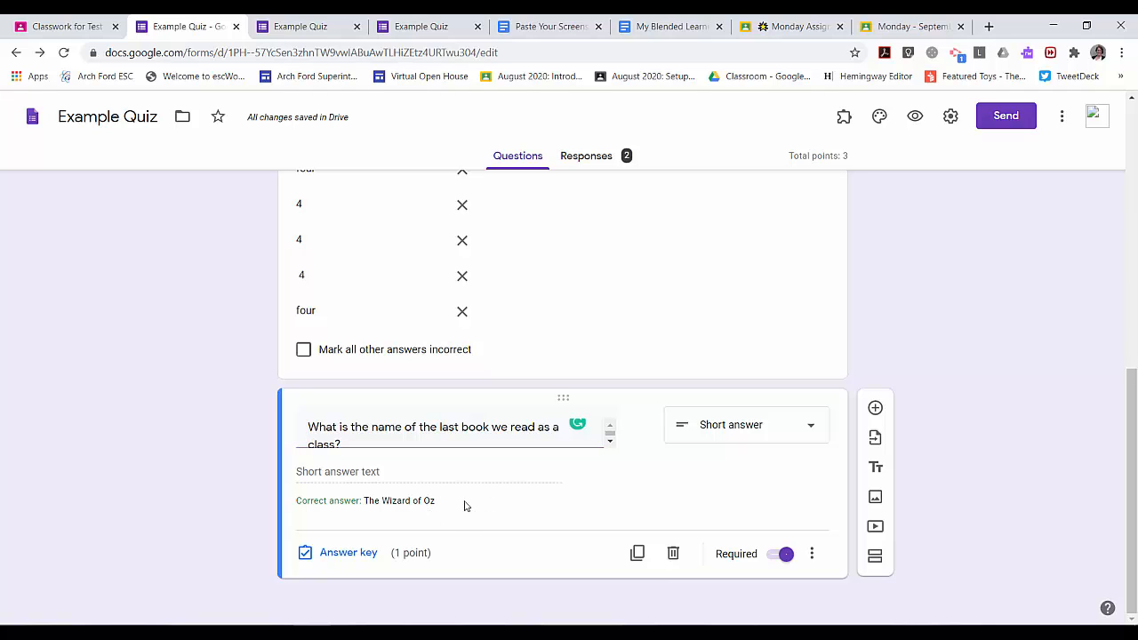
click(349, 553)
click(386, 425)
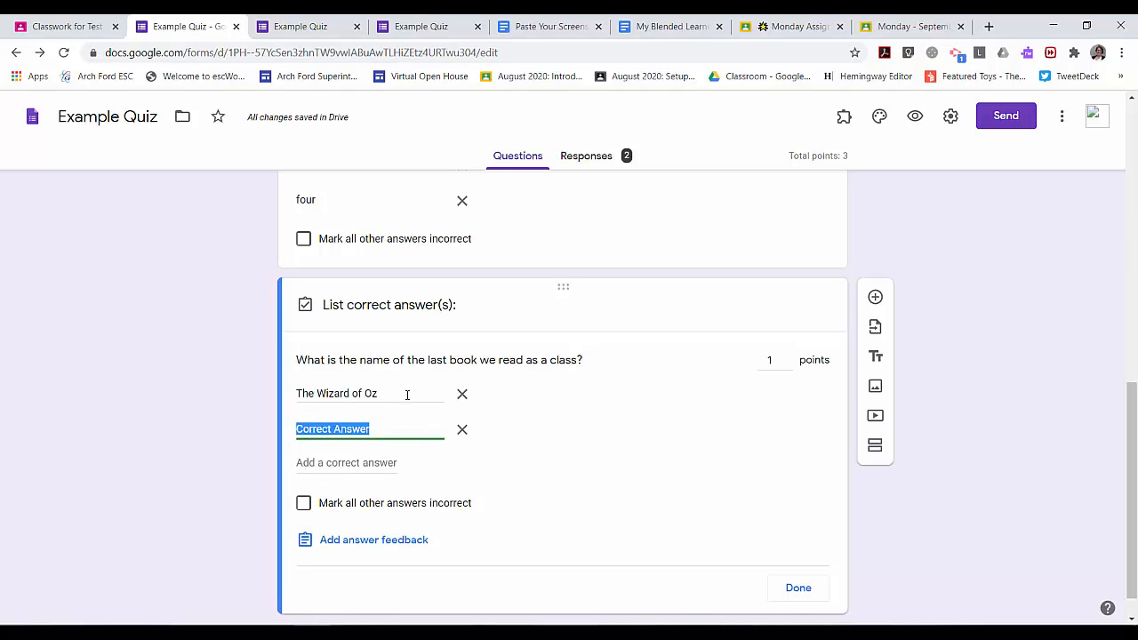
click(615, 475)
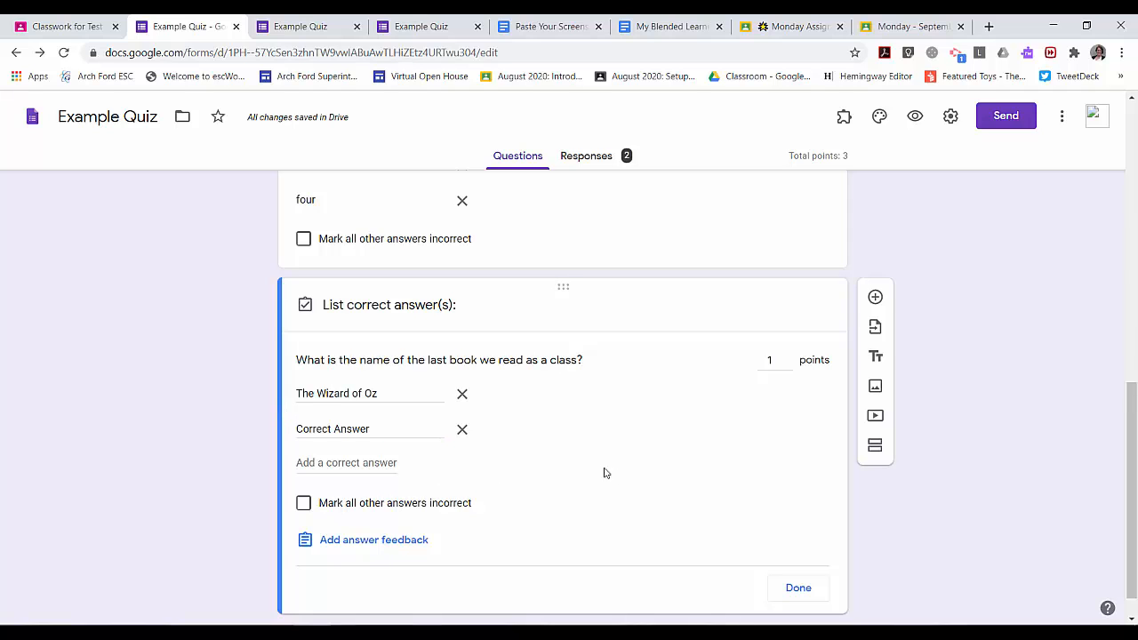
scroll(439, 399, up, 1)
scroll(533, 427, down, 1)
click(802, 590)
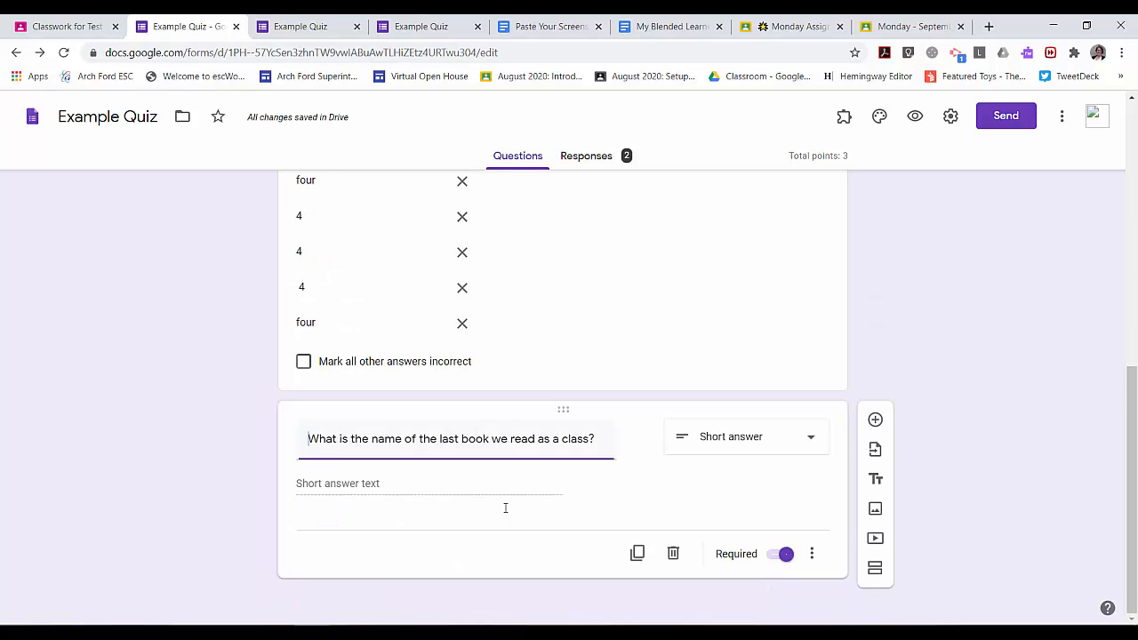
Change the last-book question's type to Paragraph
click(812, 442)
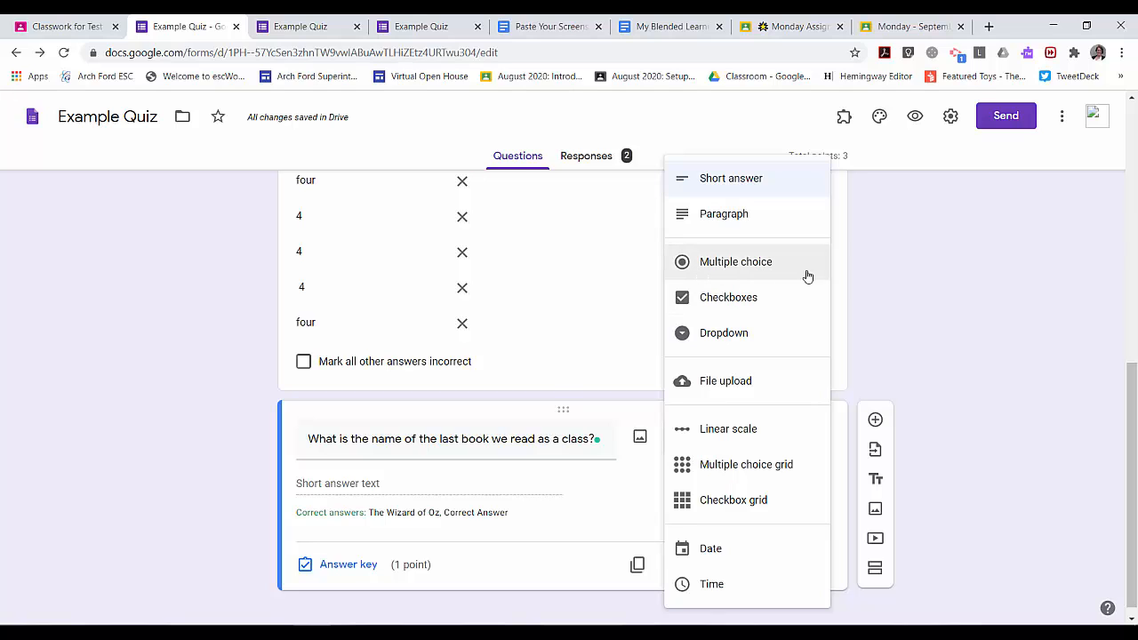
click(880, 311)
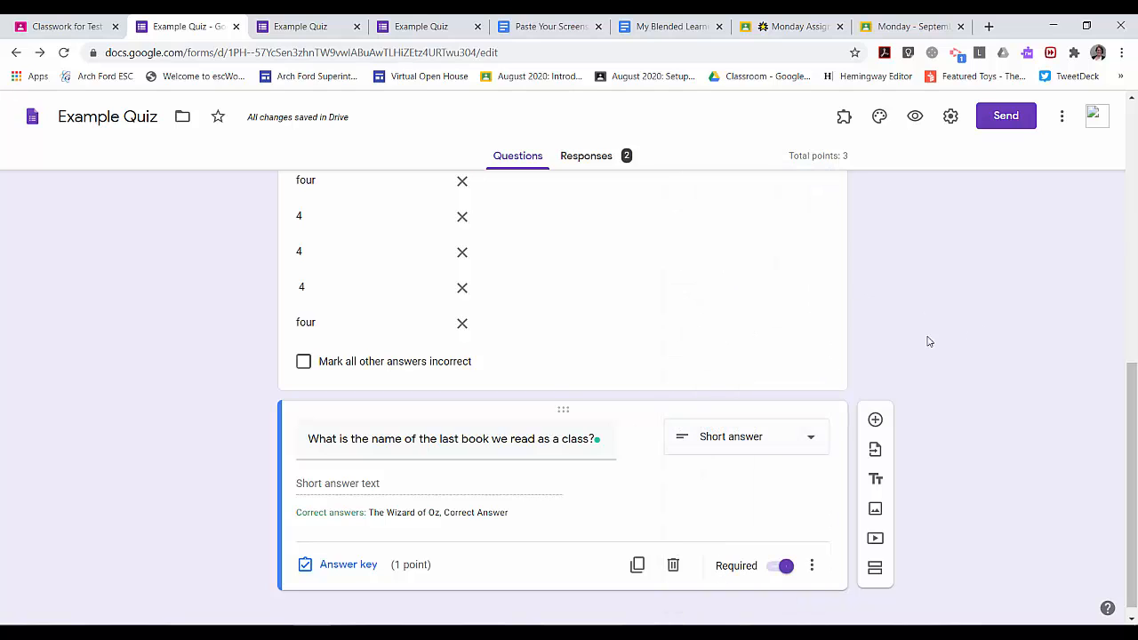
click(798, 438)
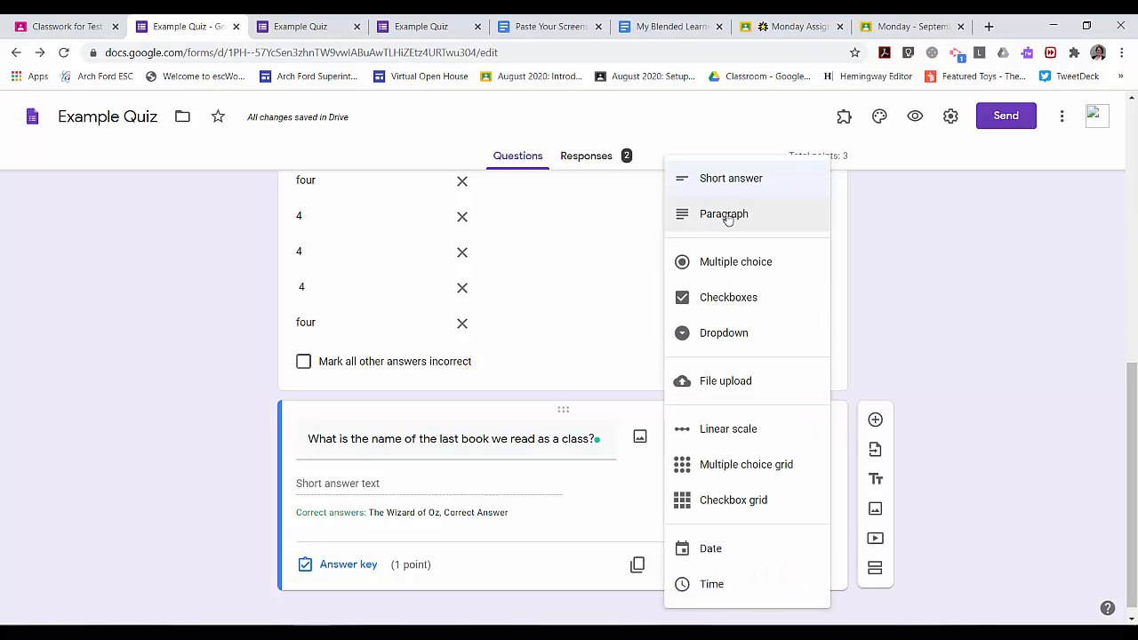
click(703, 215)
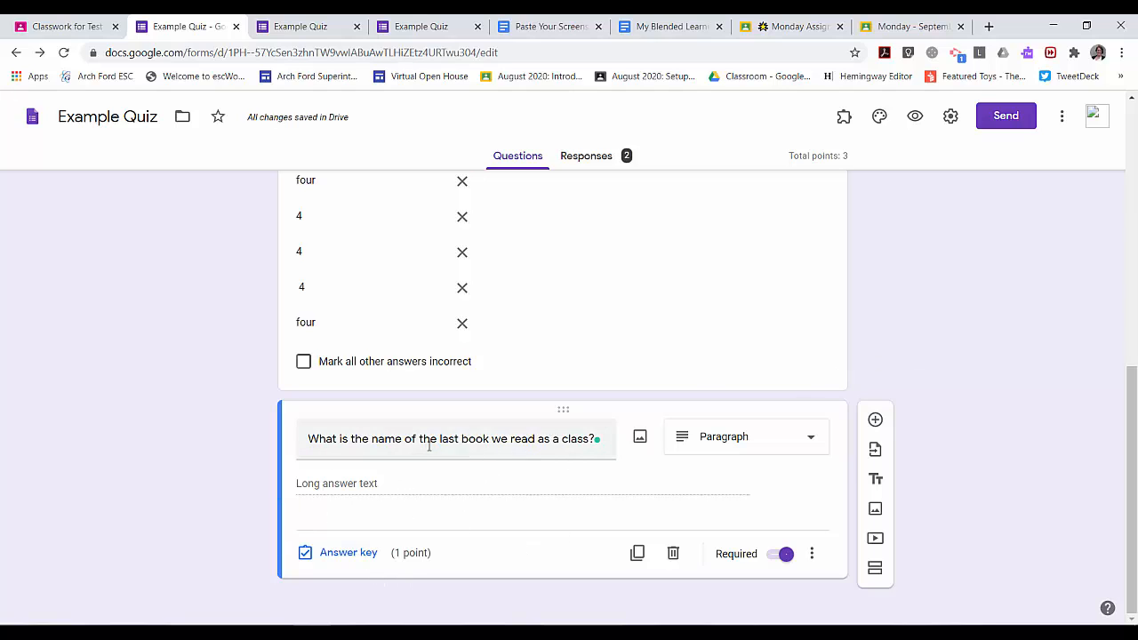
Confirm in the answer key that the question is still worth 1 point, then deselect the card
click(356, 557)
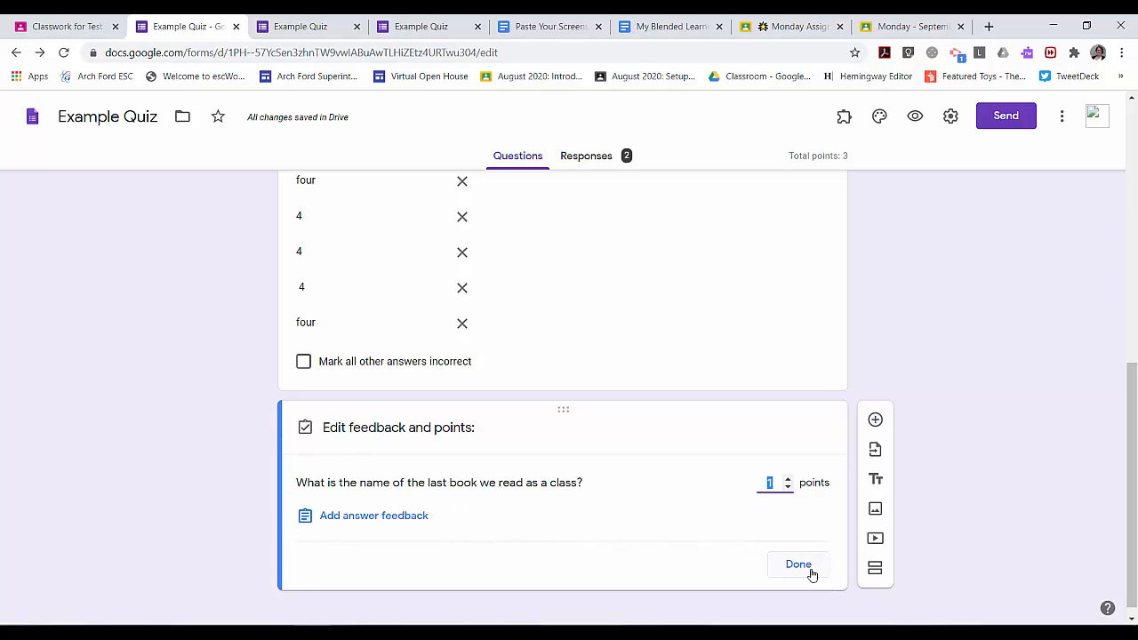
click(797, 564)
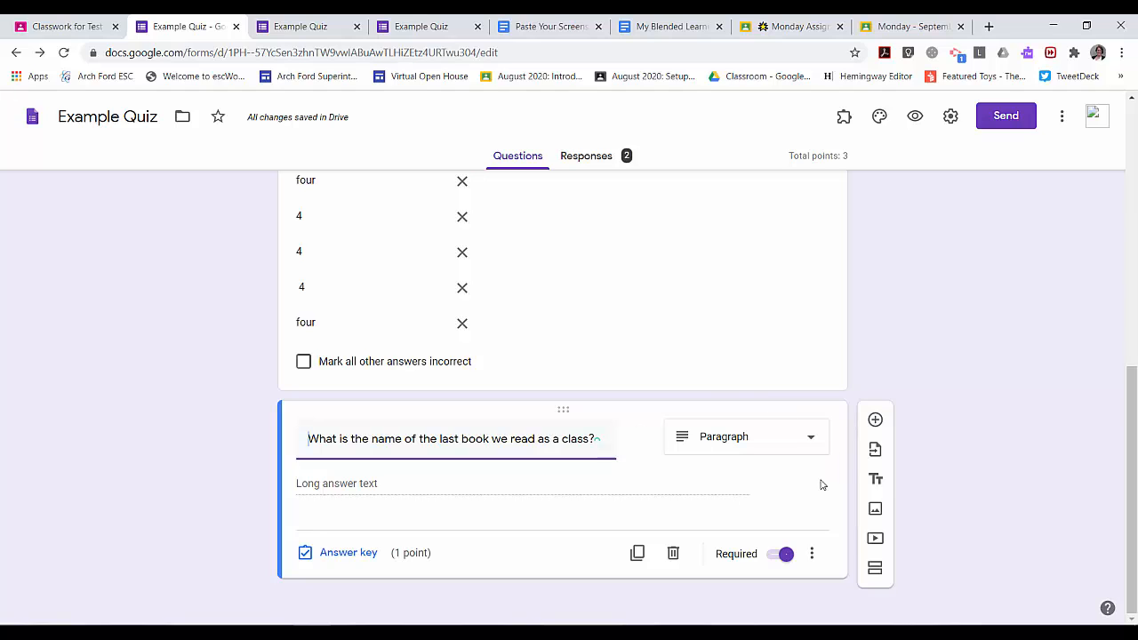
click(1010, 478)
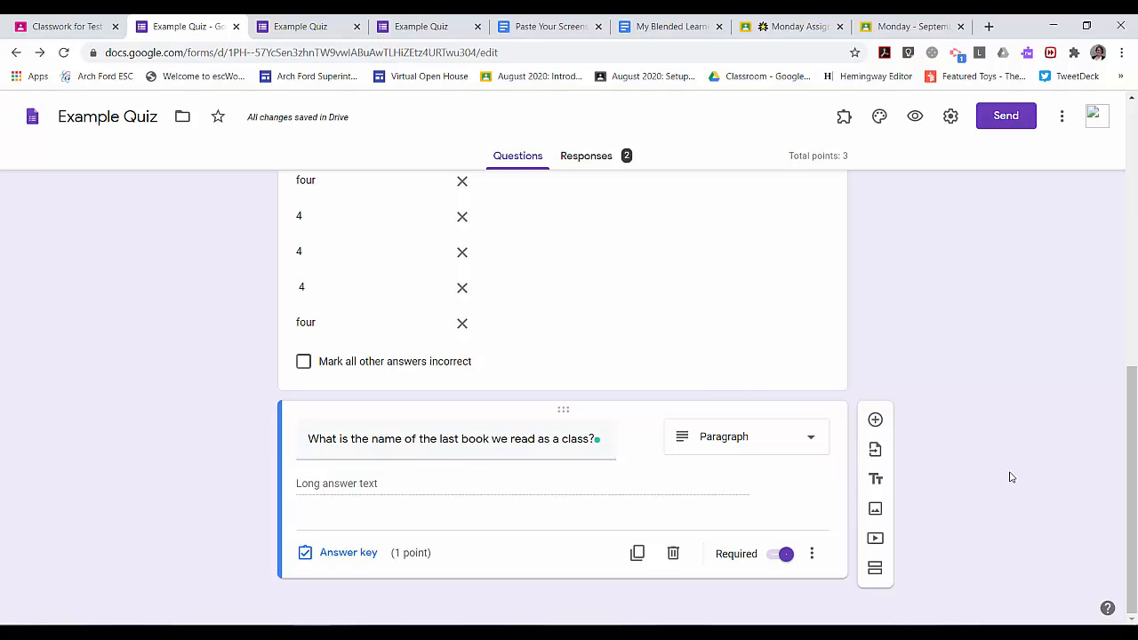